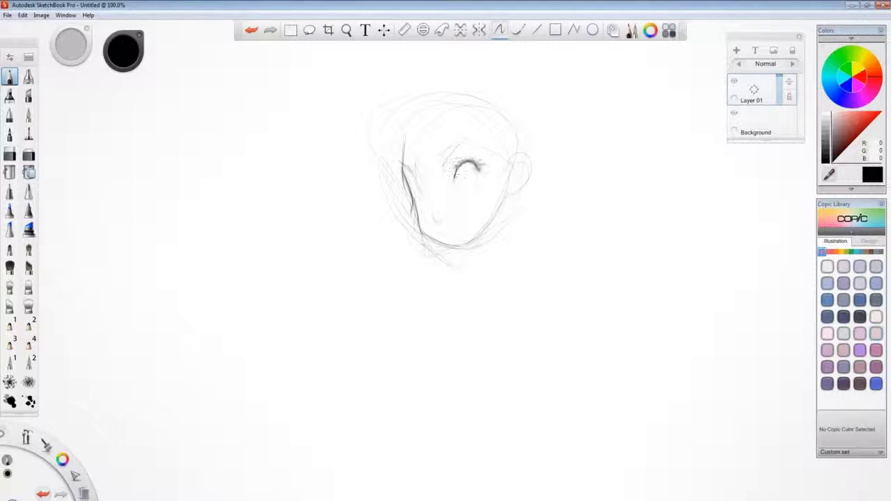
Draw the eye outline and iris, reinforce the jawline, and add a slanted smirk to the character's face
left_click_drag(479, 167, 472, 190)
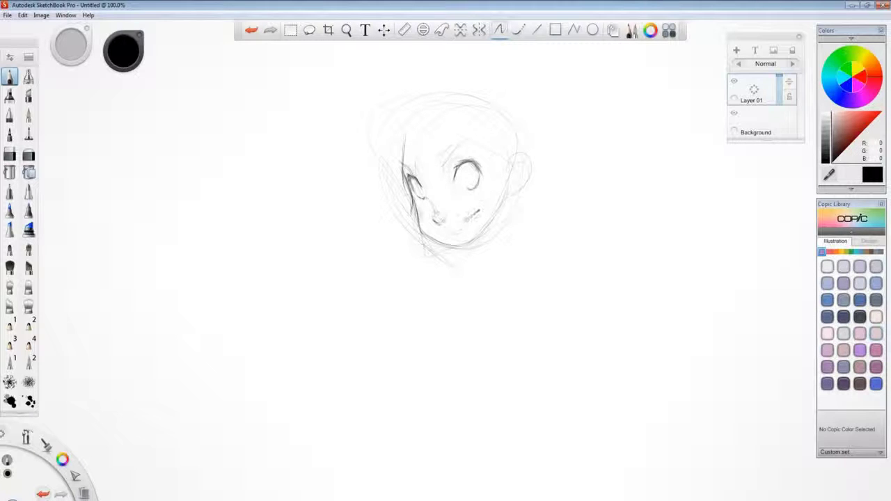
left_click_drag(413, 209, 465, 248)
left_click_drag(496, 213, 469, 245)
left_click_drag(457, 231, 476, 210)
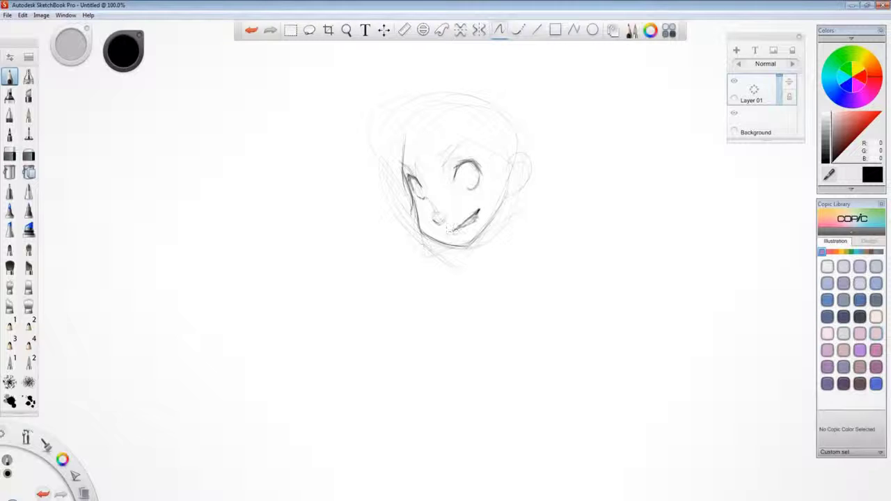
left_click_drag(467, 163, 466, 179)
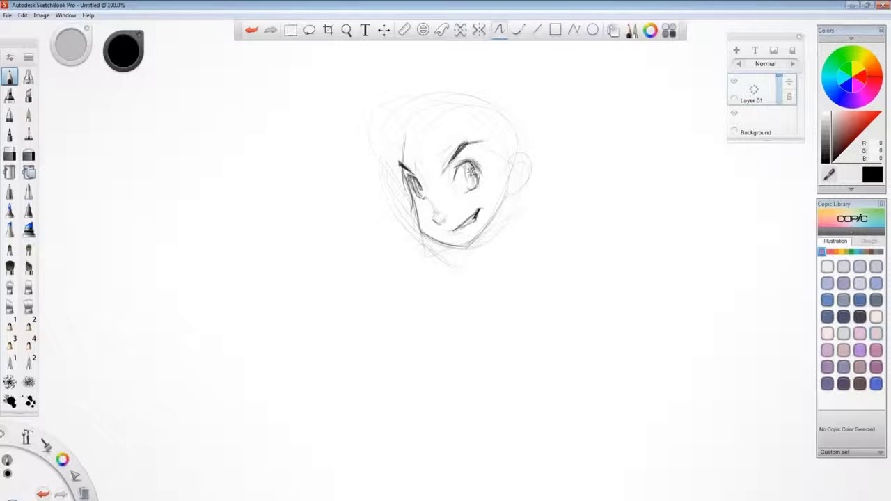
Sketch loose hair strands over the forehead and beside the face, and rough in the neck and back contour
left_click_drag(381, 138, 423, 177)
left_click_drag(419, 121, 411, 167)
left_click_drag(440, 124, 454, 162)
left_click_drag(394, 157, 381, 222)
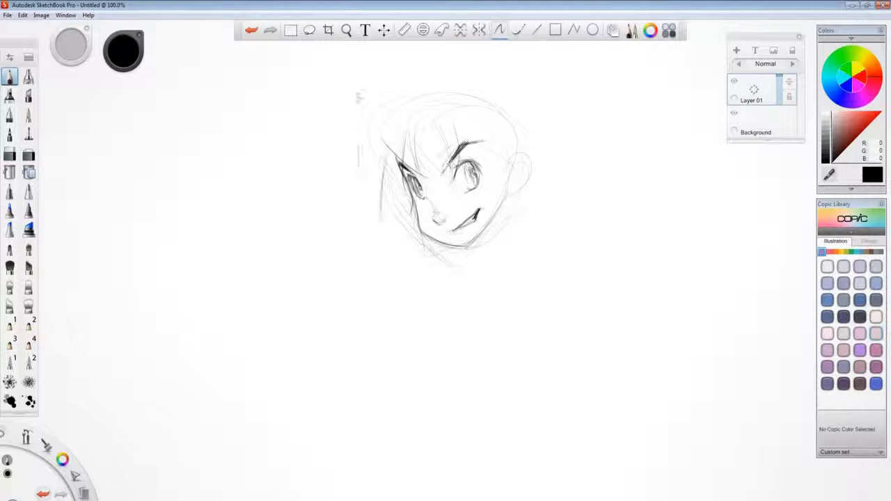
left_click_drag(369, 115, 373, 219)
left_click_drag(432, 81, 446, 80)
left_click_drag(519, 195, 491, 245)
left_click_drag(543, 202, 658, 314)
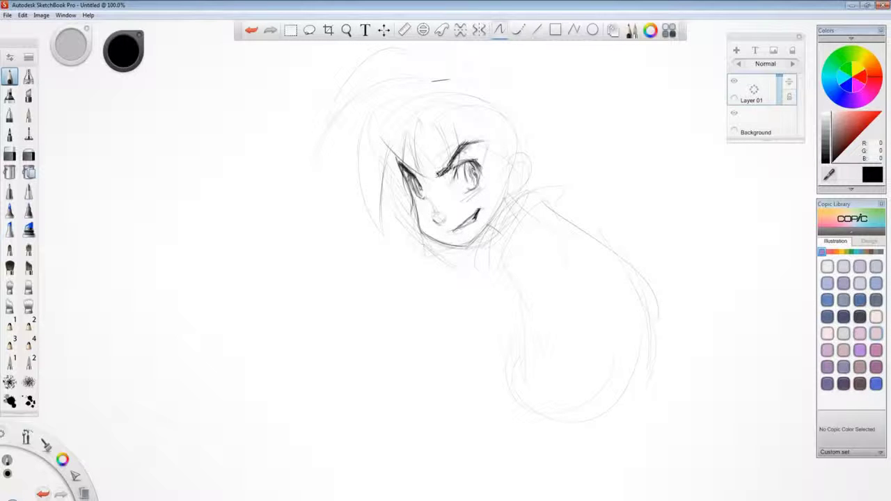
Darken the near eyebrow and draw fringe strands across the forehead down to the ear
left_click_drag(441, 173, 485, 141)
left_click_drag(425, 113, 450, 158)
left_click_drag(454, 116, 461, 144)
left_click_drag(468, 111, 507, 184)
mouse_move(516, 146)
left_mouse_down()
mouse_move(511, 197)
mouse_move(515, 182)
left_mouse_up()
Sketch the hair's outer contour over the crown and the long strands on the far side of the face
left_click_drag(459, 64, 554, 143)
left_click_drag(543, 94, 324, 164)
left_click_drag(355, 111, 317, 202)
left_click_drag(364, 132, 383, 235)
mouse_move(384, 153)
left_mouse_down()
mouse_move(468, 275)
mouse_move(519, 224)
mouse_move(403, 206)
left_mouse_up()
mouse_move(409, 202)
left_mouse_down()
mouse_move(408, 229)
mouse_move(453, 273)
left_mouse_up()
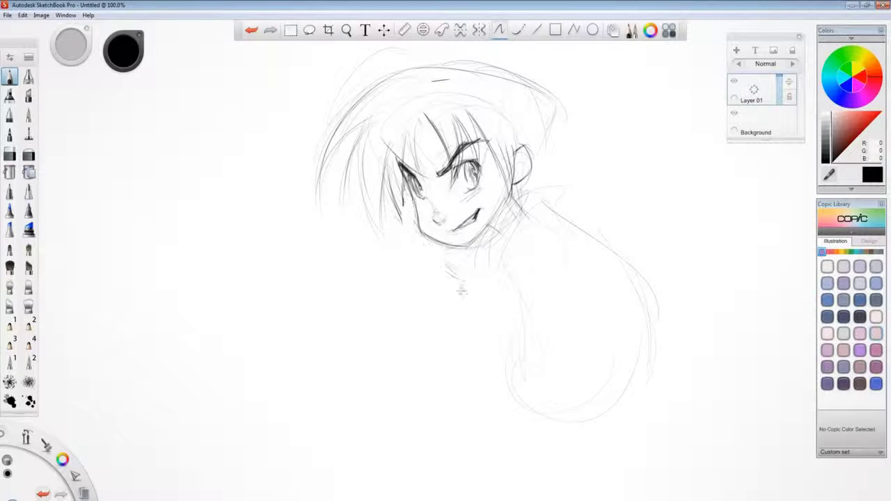
Strengthen the hair contour at the crown and back of the head, and shade inside the ear
mouse_move(415, 78)
left_mouse_down()
mouse_move(452, 63)
mouse_move(543, 88)
left_mouse_up()
left_click_drag(550, 104, 529, 167)
left_click_drag(546, 131, 514, 188)
mouse_move(512, 156)
left_mouse_down()
mouse_move(498, 209)
mouse_move(524, 155)
mouse_move(518, 175)
left_mouse_up()
Rough in the collar edges around the neck and the construction lines of the near shoulder and back
left_click_drag(533, 203, 519, 306)
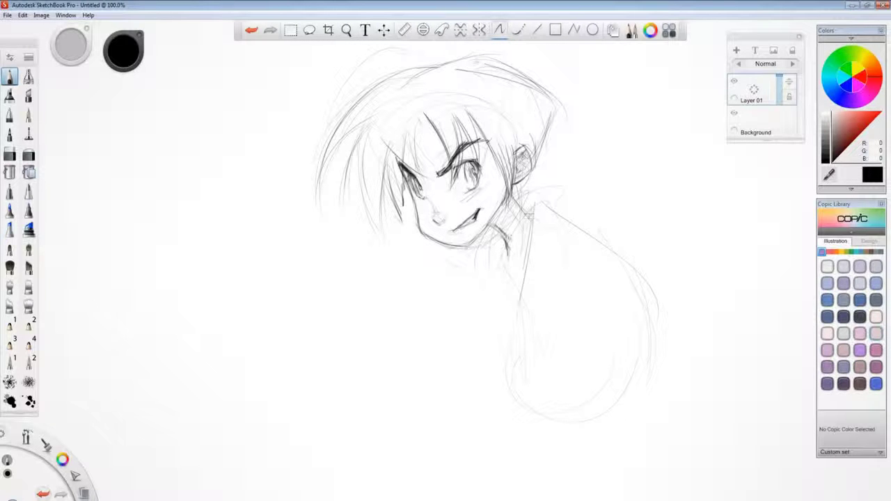
left_click_drag(536, 184, 524, 245)
left_click_drag(544, 217, 550, 256)
left_click_drag(569, 210, 591, 284)
left_click_drag(554, 235, 636, 324)
left_click_drag(589, 238, 632, 284)
left_click_drag(499, 236, 475, 262)
left_click_drag(457, 260, 500, 275)
left_click_drag(518, 202, 534, 190)
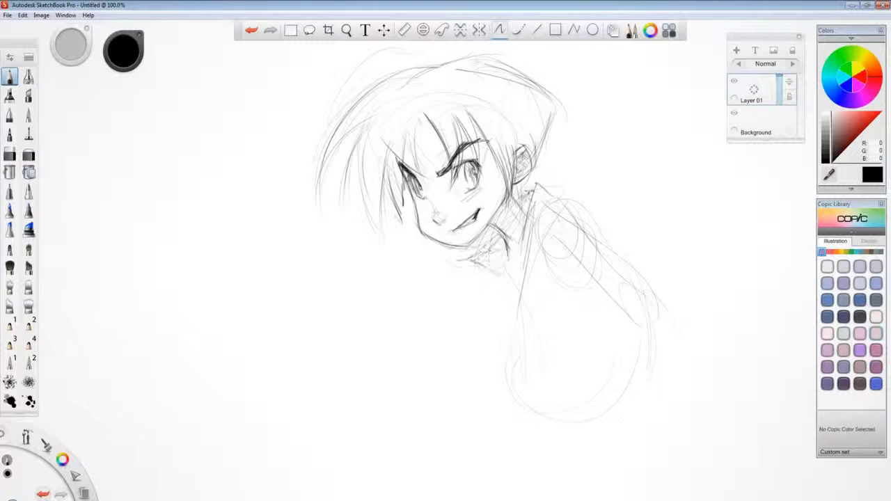
Draw the open shirt collar with pointed flaps on both sides of the neck
left_click_drag(503, 233, 457, 266)
mouse_move(535, 187)
left_mouse_down()
mouse_move(519, 275)
mouse_move(539, 296)
left_mouse_up()
left_click_drag(543, 244, 573, 291)
left_click_drag(564, 202, 571, 285)
left_click_drag(465, 266, 449, 322)
left_click_drag(490, 260, 539, 295)
mouse_move(502, 241)
left_mouse_down()
mouse_move(530, 288)
mouse_move(534, 337)
left_mouse_up()
left_click_drag(548, 297, 572, 332)
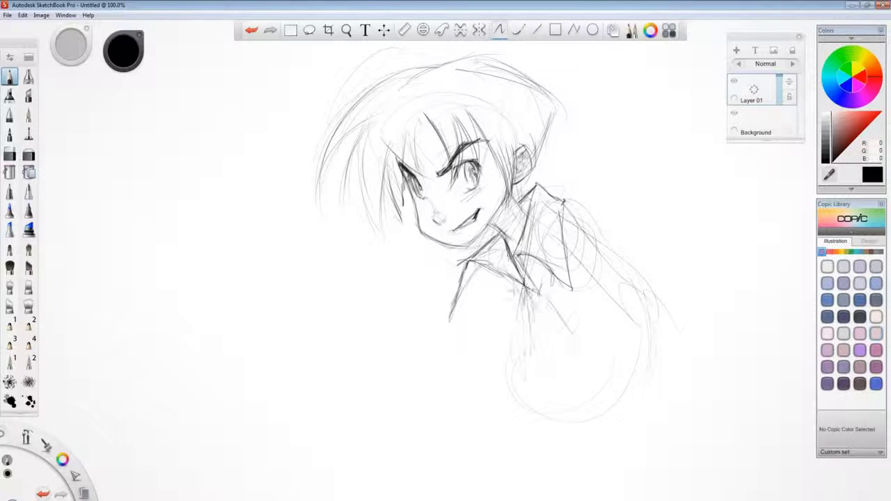
Extend the shirt's front opening down the chest and hatch the shadow inside the collar
left_click_drag(518, 288, 527, 375)
left_click_drag(540, 293, 588, 360)
left_click_drag(530, 192, 515, 217)
mouse_move(501, 232)
left_mouse_down()
mouse_move(468, 261)
mouse_move(491, 267)
left_mouse_up()
mouse_move(532, 235)
left_mouse_down()
mouse_move(504, 281)
mouse_move(543, 306)
left_mouse_up()
left_click_drag(529, 258, 579, 293)
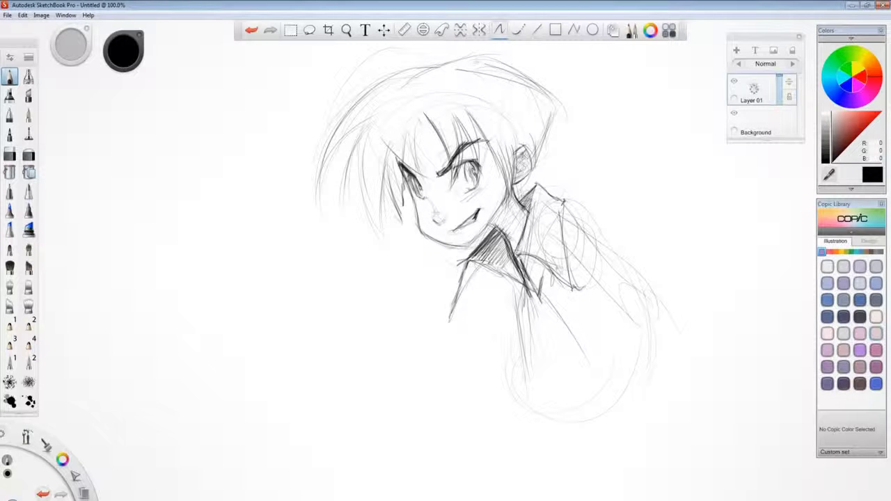
Reinforce the collar's front edge and sketch the shirt's chest folds and near shoulder line
left_click_drag(487, 264, 446, 324)
left_click_drag(482, 265, 522, 296)
left_click_drag(543, 213, 622, 231)
mouse_move(513, 278)
left_mouse_down()
mouse_move(495, 283)
mouse_move(512, 369)
left_mouse_up()
mouse_move(561, 212)
left_mouse_down()
mouse_move(637, 292)
mouse_move(633, 240)
left_mouse_up()
left_click_drag(581, 212, 644, 306)
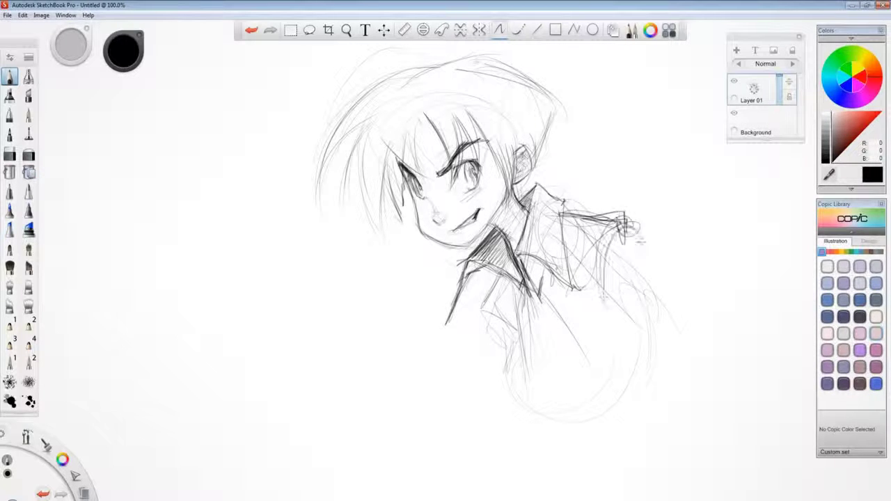
Sketch the near sleeve from the shoulder down the upper arm
left_click_drag(602, 223, 682, 295)
left_click_drag(658, 258, 717, 355)
left_click_drag(630, 275, 647, 378)
left_click_drag(696, 321, 727, 376)
Darken the fringe strands around the forehead and draw the parting lines up to the crown
left_click_drag(443, 130, 454, 185)
mouse_move(423, 119)
left_mouse_down()
mouse_move(404, 178)
mouse_move(391, 167)
left_mouse_up()
left_click_drag(402, 170, 391, 218)
left_click_drag(523, 266, 484, 288)
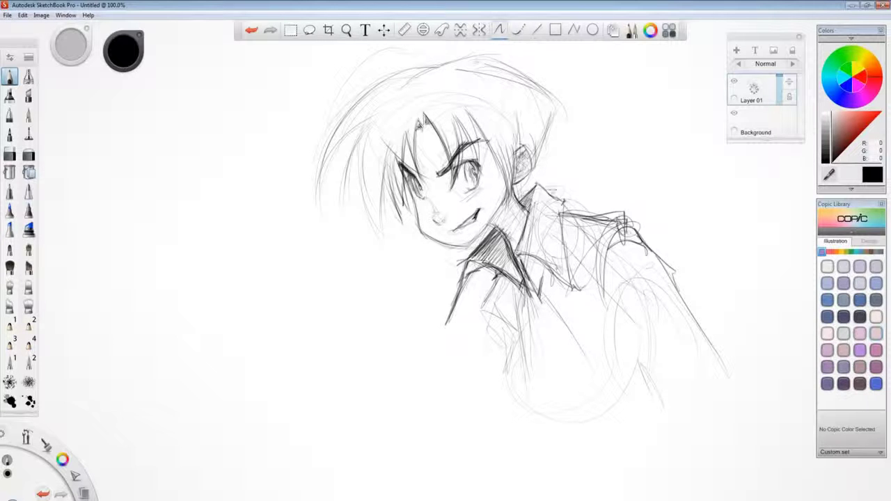
mouse_move(442, 67)
left_mouse_down()
mouse_move(422, 85)
mouse_move(498, 160)
left_mouse_up()
left_click_drag(459, 89, 503, 176)
mouse_move(442, 66)
left_mouse_down()
mouse_move(405, 94)
mouse_move(428, 124)
left_mouse_up()
left_click_drag(411, 97, 432, 125)
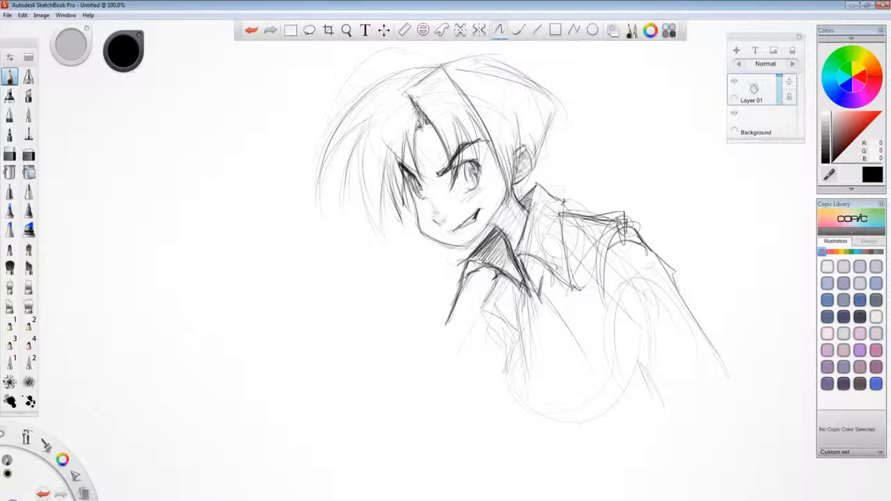
Add spiky outer strands at the front, top and back of the hair, and darken the sideburn
mouse_move(420, 94)
left_mouse_down()
mouse_move(408, 143)
mouse_move(358, 244)
left_mouse_up()
left_click_drag(366, 135, 338, 187)
mouse_move(399, 70)
left_mouse_down()
mouse_move(329, 90)
mouse_move(568, 82)
mouse_move(579, 108)
left_mouse_up()
left_click_drag(559, 90, 578, 132)
left_click_drag(550, 106, 531, 173)
left_click_drag(492, 139, 517, 217)
Add a new layer beneath the sketch layer and switch to the chisel marker brush
left_click(756, 123)
left_click(737, 50)
left_click(28, 95)
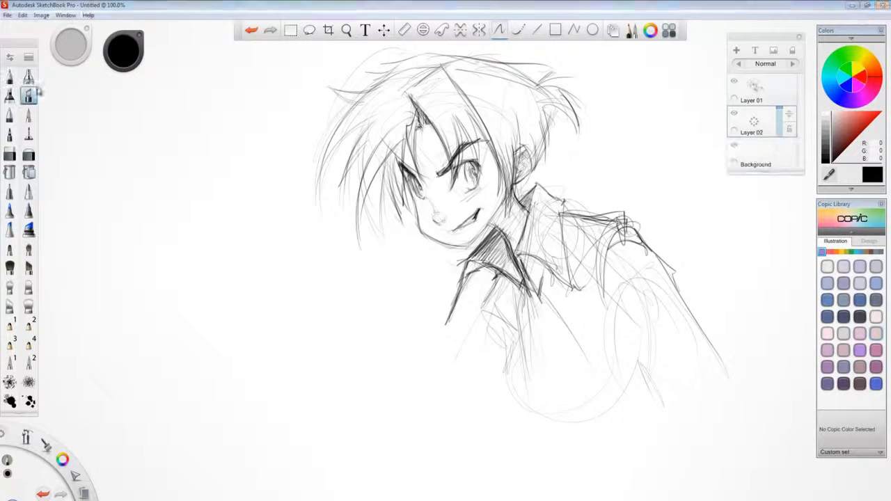
Paint the face, ear and neck skin with R00 Pinkish White, undoing the stray last strokes
left_click(831, 252)
left_click(860, 267)
left_click_drag(473, 147, 487, 199)
left_click_drag(496, 167, 471, 240)
left_click_drag(496, 206, 518, 241)
left_click_drag(523, 150, 518, 177)
left_click_drag(455, 174, 452, 200)
mouse_move(468, 195)
left_mouse_down()
mouse_move(454, 222)
mouse_move(433, 231)
left_mouse_up()
mouse_move(421, 201)
left_mouse_down()
mouse_move(446, 241)
mouse_move(473, 232)
left_mouse_up()
left_click_drag(437, 161, 421, 193)
left_click_drag(419, 129, 412, 167)
mouse_move(426, 131)
left_mouse_down()
mouse_move(440, 170)
mouse_move(415, 197)
left_mouse_up()
key("ctrl+z")
key("bracketleft")
key("bracketleft")
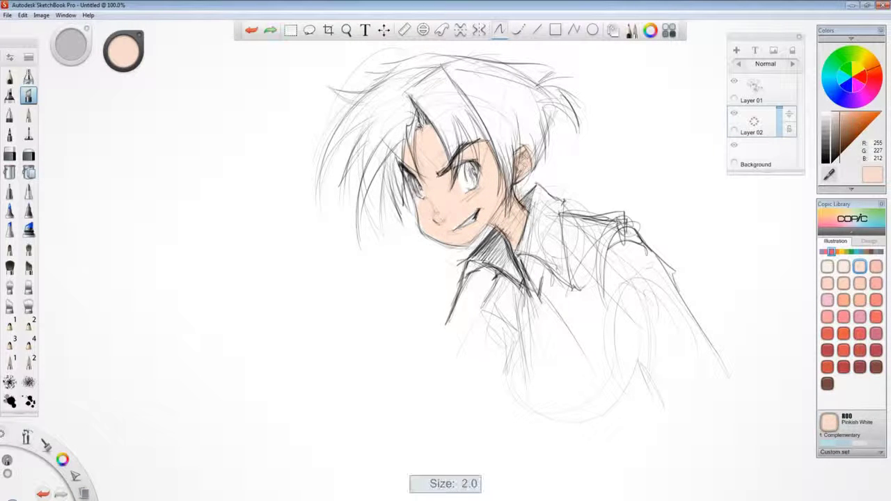
key("ctrl+z")
Enlarge the brush and shade the forehead beneath the fringe with R01 Pinkish Vanilla
key("bracketright")
key("bracketright")
key("bracketright")
key("bracketright")
left_click(844, 300)
left_click(844, 283)
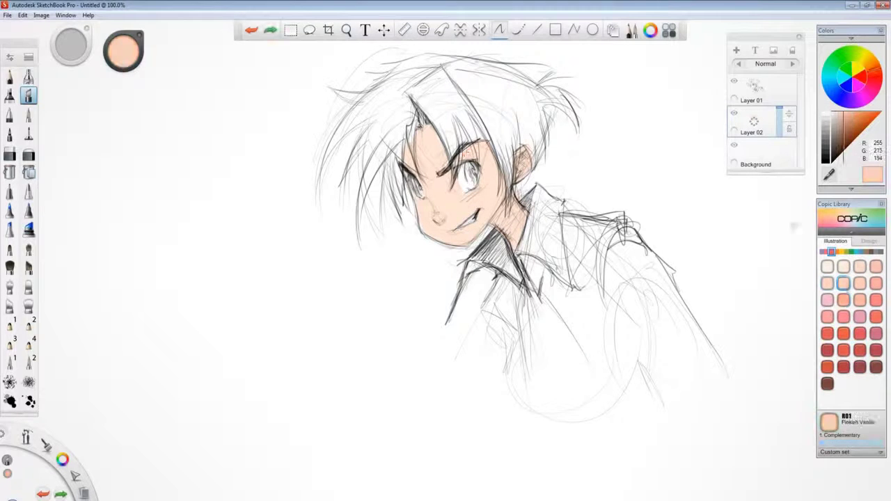
left_click_drag(480, 139, 463, 159)
left_click_drag(484, 118, 460, 146)
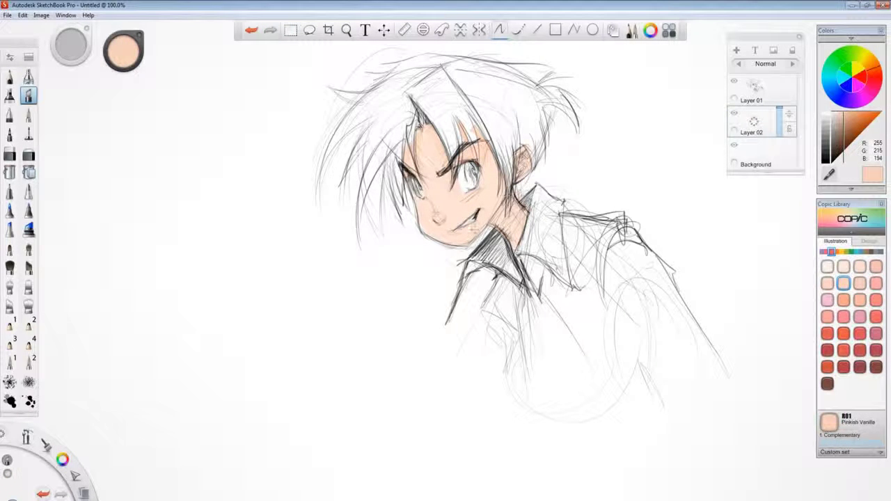
Paint the near eye's iris with YR14 Caramel
left_click(876, 252)
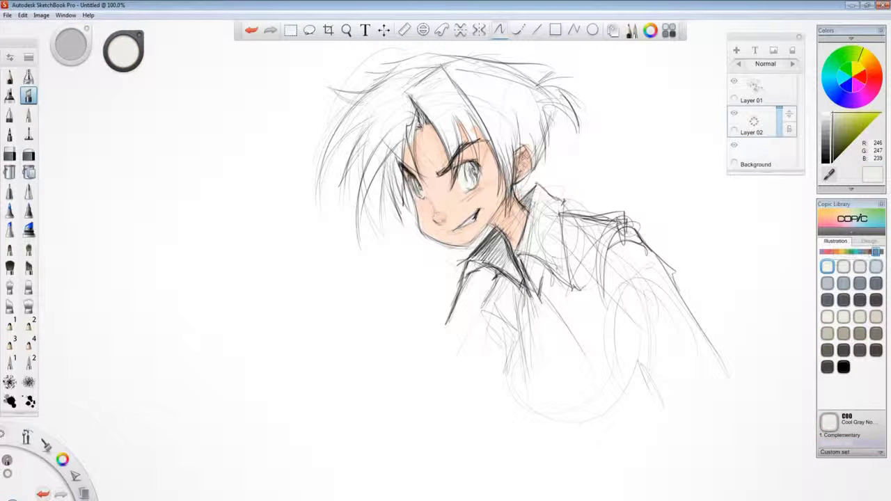
left_click(836, 252)
left_click(860, 317)
left_click_drag(469, 164, 469, 173)
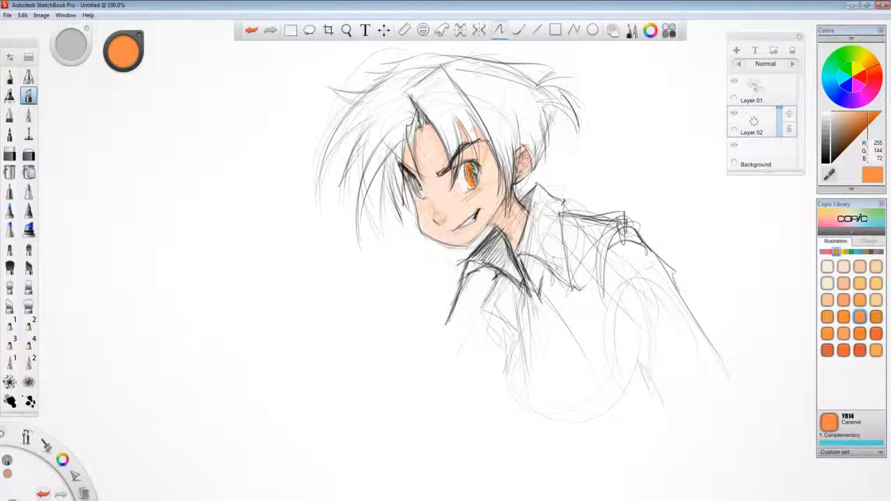
Color the far iris and refine both irises with a smaller brush, using YR68 Orange and FYR1 Fluorescent Orange
left_click(859, 282)
left_click_drag(424, 187, 420, 192)
left_click(844, 350)
key("[")
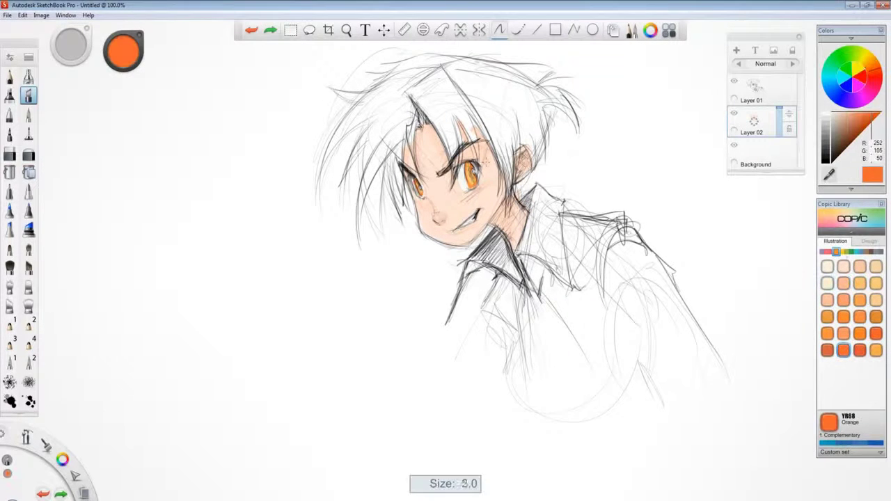
key("ctrl+z")
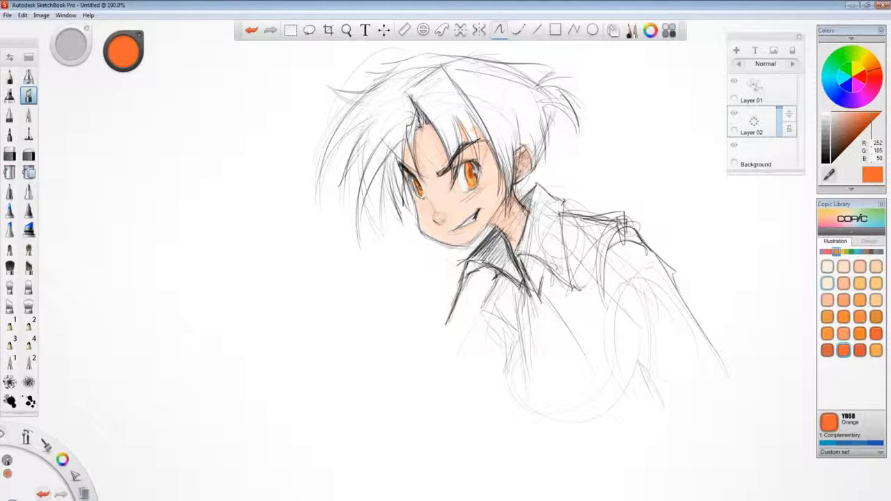
left_click(876, 351)
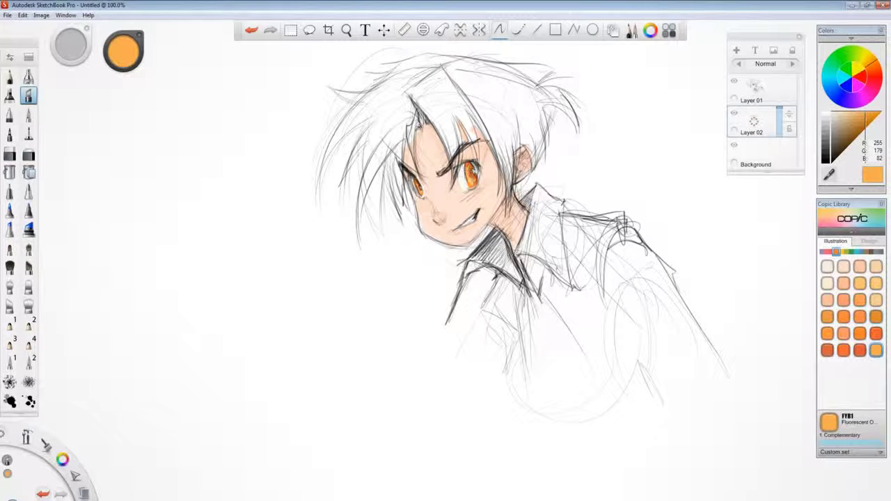
Undo the last stroke and touch up the face using C0 Cool Gray No.0 and YR000 Silk
left_click(875, 252)
key("ctrl+z")
left_click(843, 266)
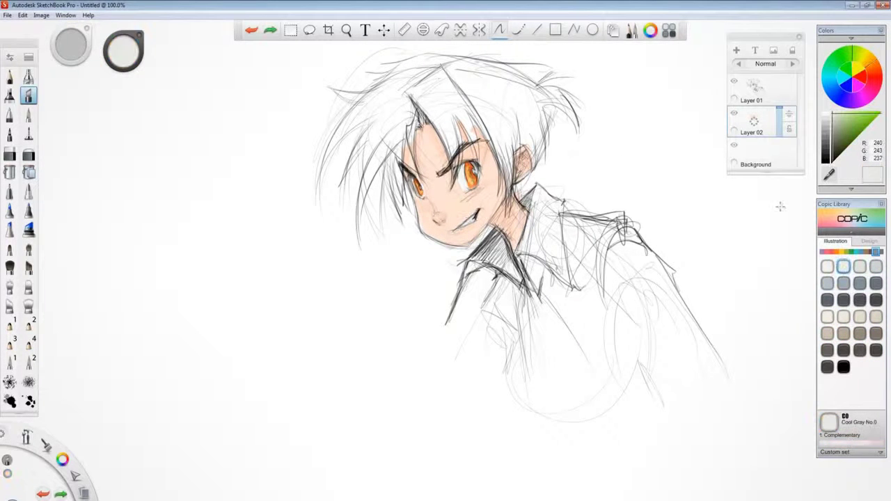
left_click(836, 252)
left_click(844, 266)
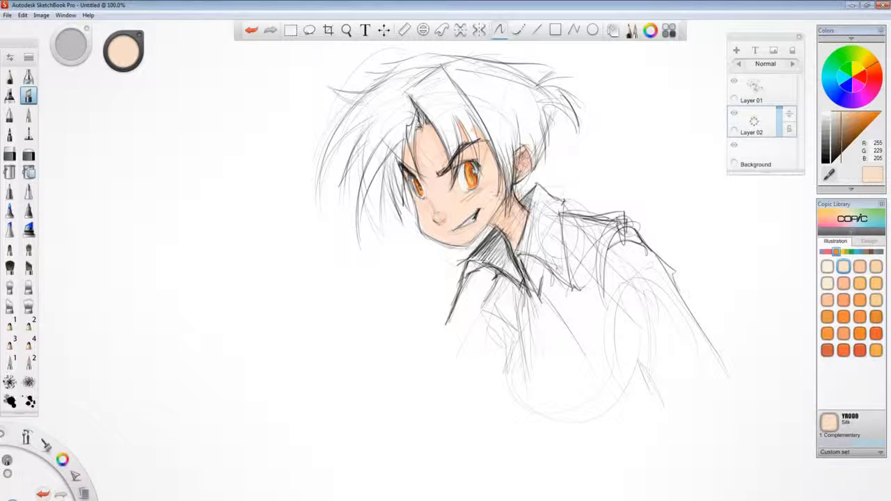
key("]")
left_click(827, 266)
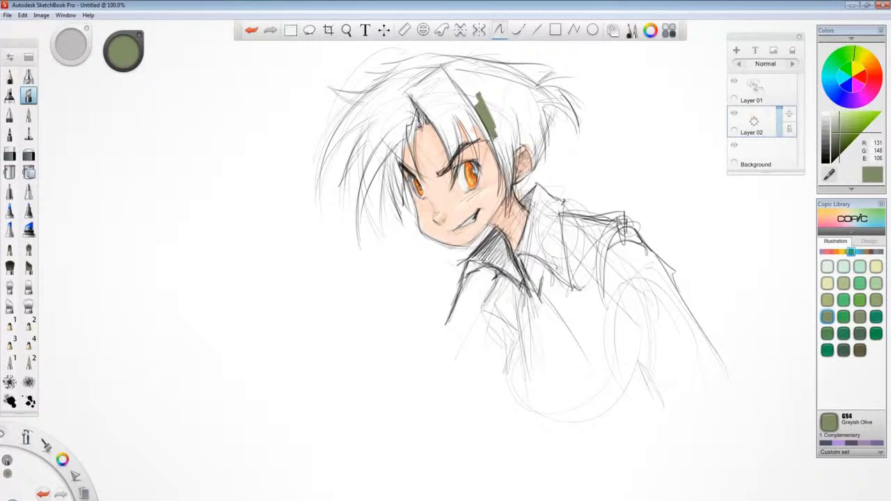
Undo the green test strokes on the hair
key("ctrl+z")
key("ctrl+z")
key("ctrl+z")
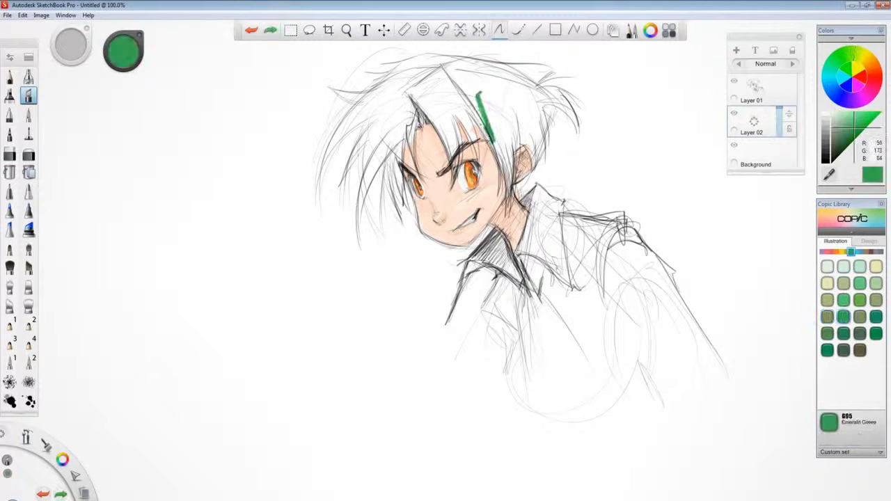
Paint the sideburn, fringe and front hair strands with B23 Phthalo Blue
left_click(827, 317)
mouse_move(481, 94)
left_mouse_down()
mouse_move(501, 150)
mouse_move(487, 164)
left_mouse_up()
left_click_drag(498, 132, 508, 209)
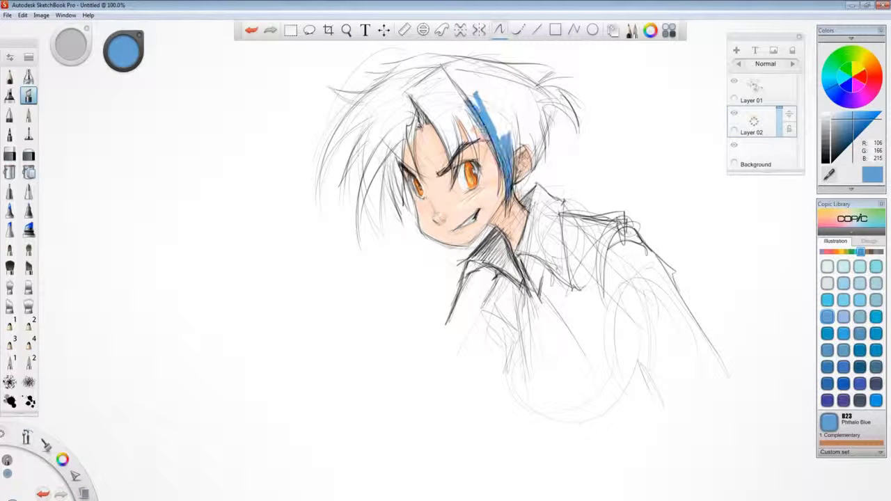
left_click_drag(480, 98, 494, 186)
mouse_move(439, 104)
left_mouse_down()
mouse_move(456, 181)
mouse_move(453, 164)
left_mouse_up()
mouse_move(473, 97)
left_mouse_down()
mouse_move(459, 165)
mouse_move(425, 121)
left_mouse_up()
left_click_drag(438, 94, 405, 145)
mouse_move(417, 101)
left_mouse_down()
mouse_move(393, 166)
mouse_move(401, 205)
left_mouse_up()
left_click_drag(411, 87, 369, 164)
left_click_drag(397, 101, 369, 143)
Fill the back of the head, the rear hair spikes and the upper crown with the same blue
mouse_move(477, 87)
left_mouse_down()
mouse_move(446, 125)
mouse_move(490, 139)
left_mouse_up()
mouse_move(488, 101)
left_mouse_down()
mouse_move(517, 143)
mouse_move(519, 198)
left_mouse_up()
left_click_drag(540, 124, 529, 170)
left_click_drag(542, 89, 529, 160)
mouse_move(494, 83)
left_mouse_down()
mouse_move(462, 120)
mouse_move(529, 119)
left_mouse_up()
left_click_drag(525, 87, 582, 131)
left_click_drag(515, 73, 550, 132)
left_click_drag(404, 66, 546, 74)
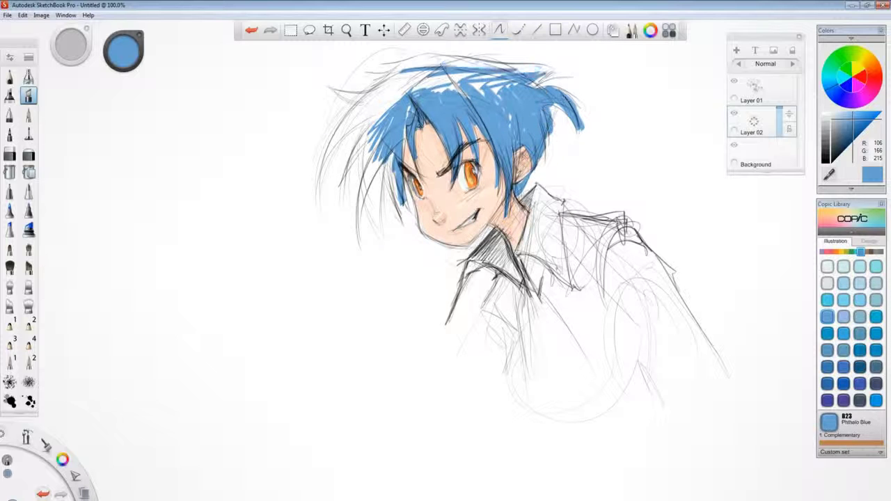
Fill the remaining white gaps across the crown and the upper front spike with blue
mouse_move(449, 66)
left_mouse_down()
mouse_move(546, 83)
mouse_move(350, 115)
left_mouse_up()
left_click_drag(404, 66, 369, 136)
left_click_drag(407, 98, 487, 73)
mouse_move(449, 70)
left_mouse_down()
mouse_move(503, 101)
mouse_move(468, 66)
left_mouse_up()
mouse_move(376, 77)
left_mouse_down()
mouse_move(476, 60)
mouse_move(329, 94)
left_mouse_up()
Paint the long hanging strands on the far side of the face blue down to their tips
mouse_move(366, 101)
left_mouse_down()
mouse_move(320, 158)
mouse_move(341, 186)
left_mouse_up()
mouse_move(380, 145)
left_mouse_down()
mouse_move(352, 209)
mouse_move(351, 233)
left_mouse_up()
left_click_drag(392, 156, 376, 242)
left_click_drag(364, 164, 354, 234)
left_click_drag(348, 142, 314, 173)
left_click_drag(352, 70, 334, 101)
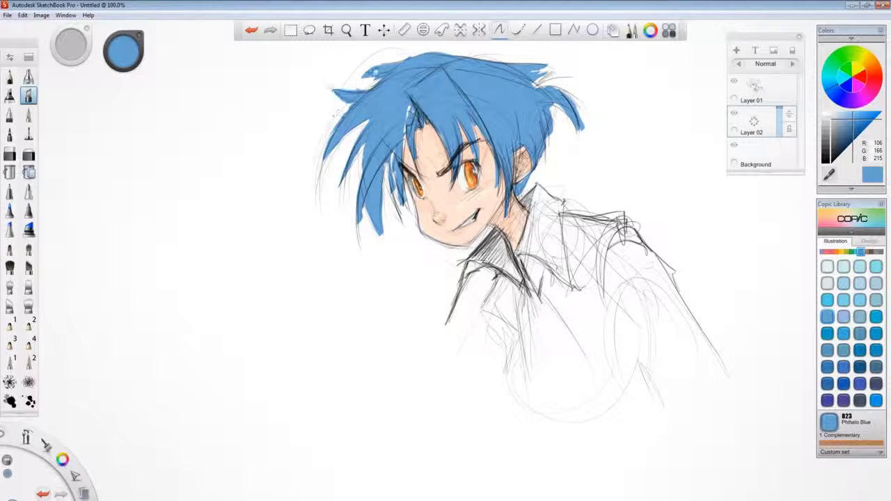
Shade the nape, crown and back of the hair with a darker Copic blue
left_click(827, 350)
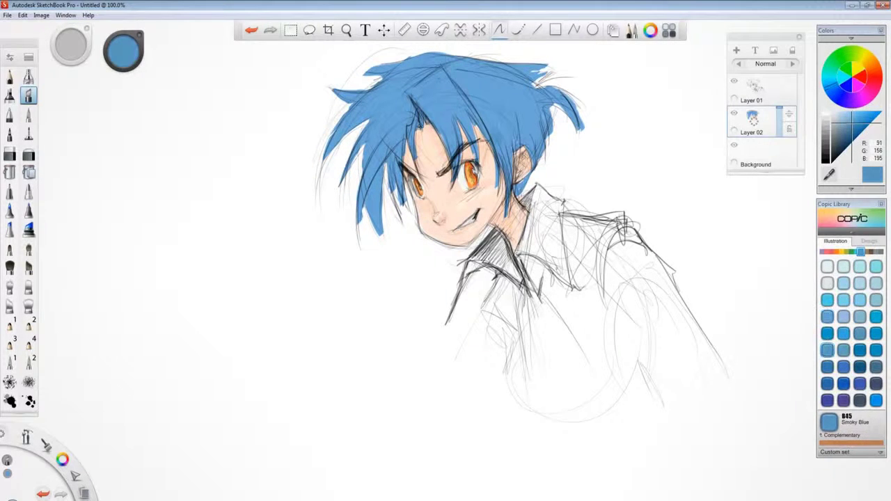
left_click(843, 366)
mouse_move(508, 118)
left_mouse_down()
mouse_move(543, 160)
mouse_move(519, 198)
left_mouse_up()
mouse_move(425, 91)
left_mouse_down()
mouse_move(403, 128)
mouse_move(379, 132)
left_mouse_up()
mouse_move(372, 98)
left_mouse_down()
mouse_move(449, 64)
mouse_move(488, 64)
left_mouse_up()
mouse_move(547, 104)
left_mouse_down()
mouse_move(518, 131)
mouse_move(501, 133)
left_mouse_up()
Blend B26 Cobalt Blue across the back, crown and fringe, leaving lighter patches as highlights
left_click(827, 366)
left_click_drag(533, 100, 510, 116)
mouse_move(517, 122)
left_mouse_down()
mouse_move(492, 206)
mouse_move(481, 149)
left_mouse_up()
left_click_drag(456, 111, 434, 155)
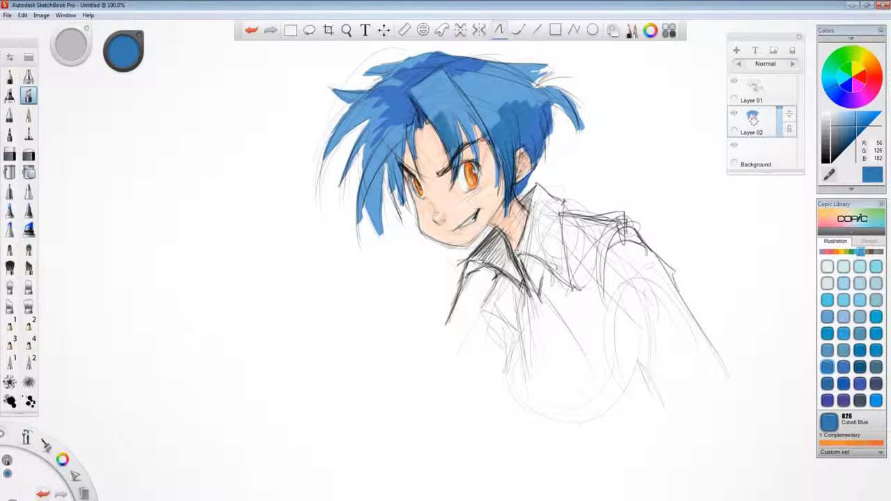
left_click_drag(480, 95, 446, 155)
left_click_drag(441, 80, 415, 106)
left_click_drag(456, 68, 435, 100)
left_click_drag(496, 68, 443, 110)
left_click_drag(539, 64, 491, 95)
left_click_drag(550, 96, 536, 106)
Shade the long far-side strands and the front hair spikes with B26 Cobalt Blue
left_click_drag(404, 121, 362, 199)
left_click_drag(389, 164, 356, 221)
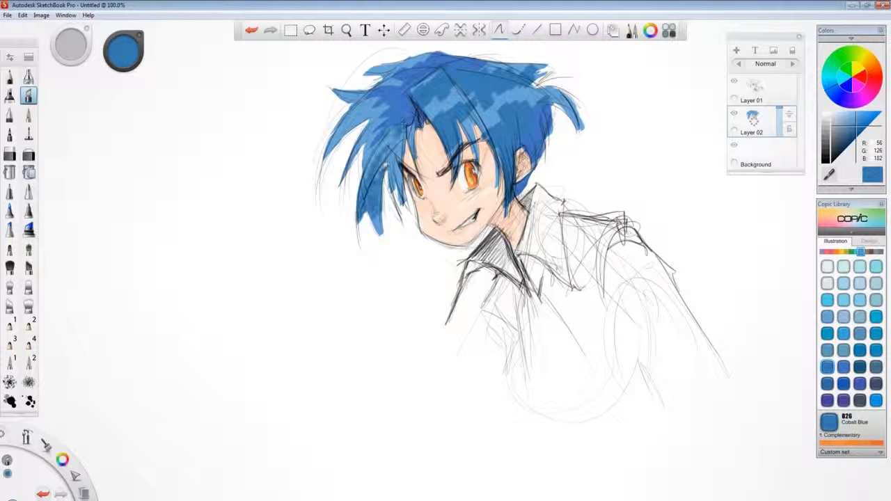
left_click_drag(408, 133, 376, 184)
left_click_drag(379, 113, 358, 141)
left_click_drag(377, 98, 326, 154)
left_click_drag(374, 117, 338, 167)
left_click_drag(365, 88, 337, 103)
left_click_drag(407, 60, 382, 73)
left_click_drag(397, 78, 384, 86)
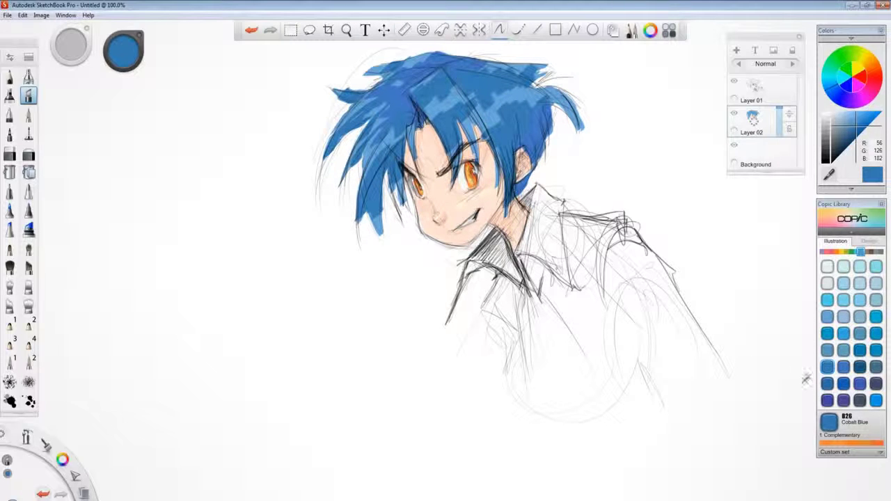
left_click(876, 252)
left_click(844, 284)
left_click_drag(540, 194, 524, 258)
key("ctrl+z")
left_click(831, 252)
left_click(827, 284)
left_click(844, 317)
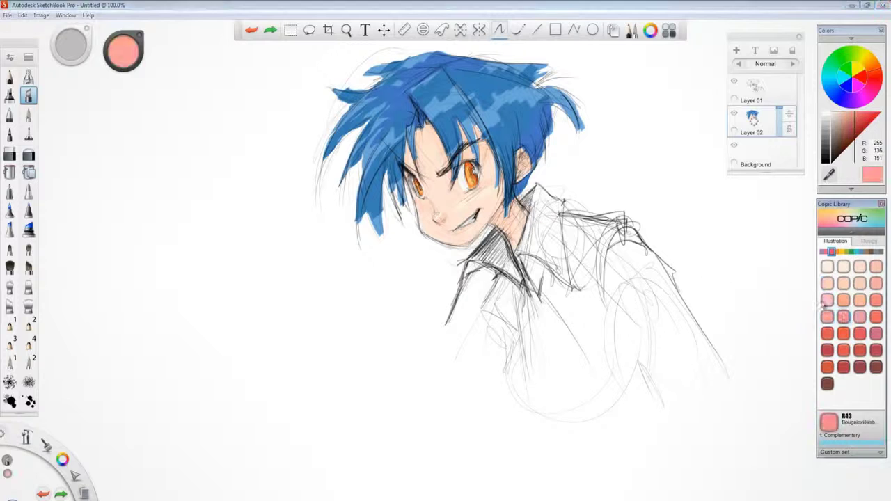
left_click_drag(543, 199, 526, 256)
key("ctrl+z")
Paint the shirt collar and upper chest with V99 Aubergine
left_click(822, 252)
left_click(859, 383)
mouse_move(537, 202)
left_mouse_down()
mouse_move(529, 249)
mouse_move(519, 253)
left_mouse_up()
mouse_move(541, 188)
left_mouse_down()
mouse_move(556, 202)
mouse_move(560, 288)
left_mouse_up()
left_click_drag(515, 229, 481, 289)
left_click_drag(495, 251, 463, 314)
left_click_drag(529, 265, 574, 306)
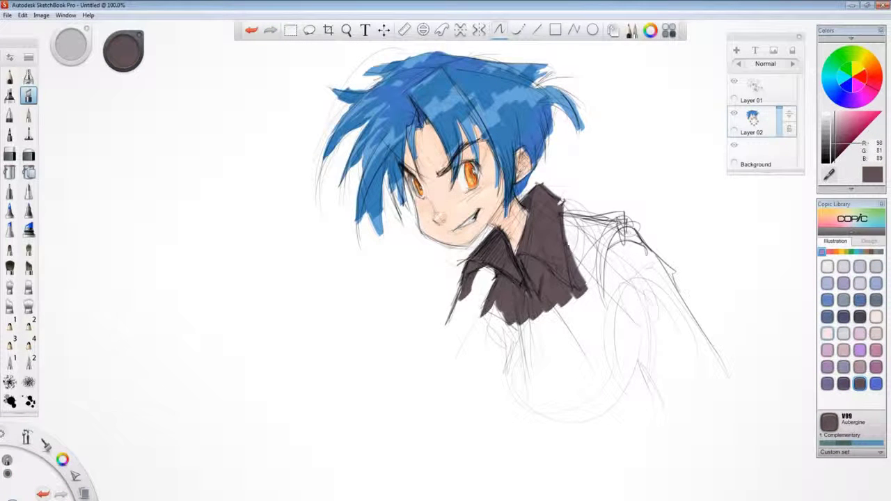
Extend the Aubergine over the shoulder, sleeves and shirt front, ending in loose strokes along the lower edge
left_click_drag(568, 220, 592, 289)
mouse_move(620, 221)
left_mouse_down()
mouse_move(616, 284)
mouse_move(668, 300)
left_mouse_up()
left_click_drag(626, 261, 480, 344)
left_click_drag(491, 306, 506, 390)
left_click_drag(630, 289, 661, 378)
left_click_drag(669, 303, 698, 376)
mouse_move(634, 328)
left_mouse_down()
mouse_move(516, 352)
mouse_move(495, 394)
left_mouse_up()
left_click_drag(581, 351, 459, 423)
Paint V95 Light Grape over the collar, shirt front and sleeve, leaving the Aubergine as shadows
left_click(860, 367)
mouse_move(550, 200)
left_mouse_down()
mouse_move(536, 271)
mouse_move(554, 205)
left_mouse_up()
left_click_drag(463, 275, 519, 233)
mouse_move(487, 286)
left_mouse_down()
mouse_move(542, 317)
mouse_move(588, 223)
mouse_move(630, 313)
mouse_move(654, 275)
mouse_move(613, 348)
left_mouse_up()
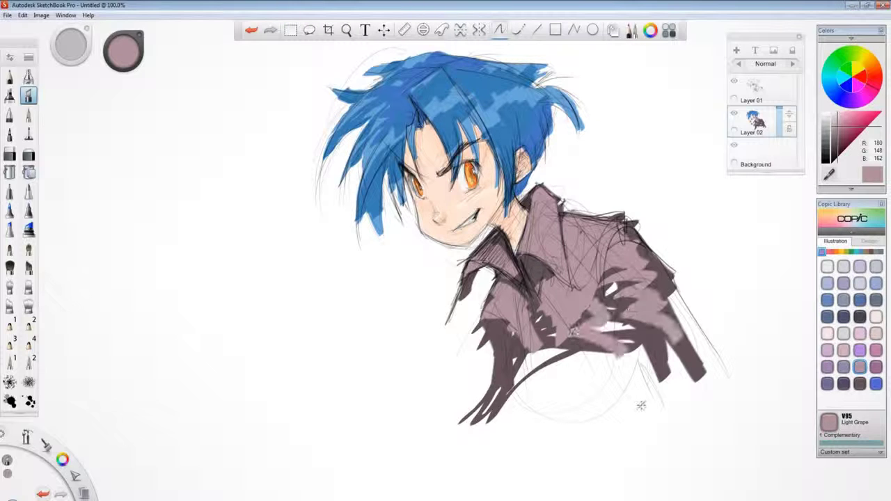
left_click_drag(496, 331, 514, 348)
left_click(844, 317)
mouse_move(411, 97)
left_mouse_down()
mouse_move(422, 125)
mouse_move(414, 128)
mouse_move(423, 126)
left_mouse_up()
key("ctrl+z")
key("ctrl+z")
key("ctrl+z")
Add deep B39 Prussian Blue shadows to the hair at the nape and in the far-side strands
left_click(862, 252)
left_click(876, 383)
left_click_drag(530, 176, 514, 198)
left_click_drag(401, 137, 388, 171)
left_click_drag(387, 159, 371, 190)
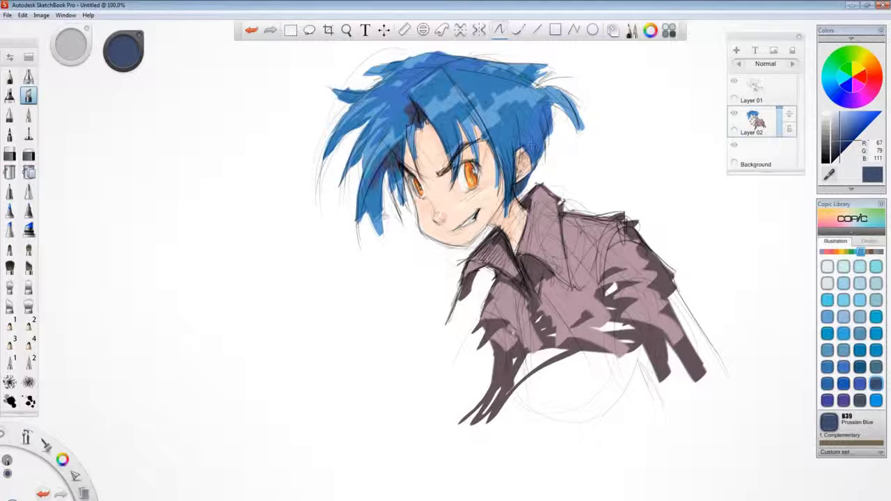
Touch up the skin beside the far eye with the sampled skin tone and a smaller brush
left_click(424, 172, "alt")
key("ctrl+z")
mouse_move(410, 166)
left_mouse_down()
mouse_move(401, 156)
mouse_move(404, 164)
left_mouse_up()
key("bracketleft")
key("bracketleft")
left_click(412, 159, "alt")
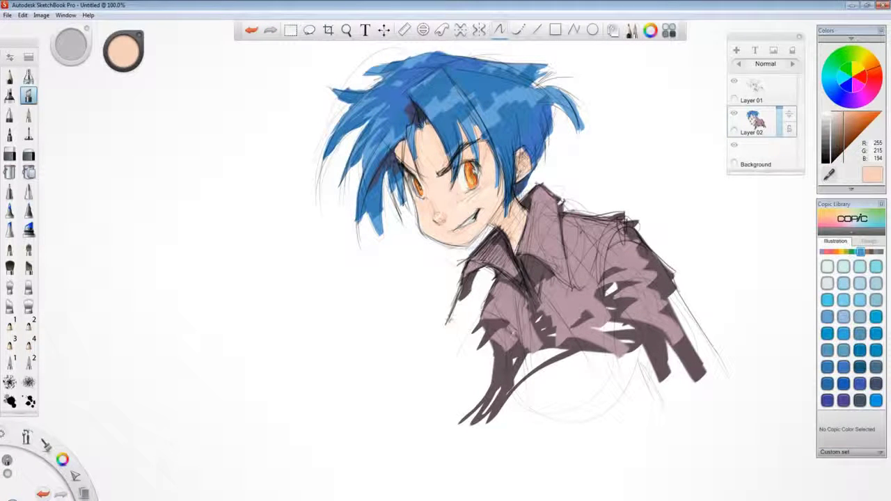
Shade the skin beneath the fringe and inside the ear with E23 Hazelnut
left_click(836, 252)
left_click(866, 252)
left_click(860, 333)
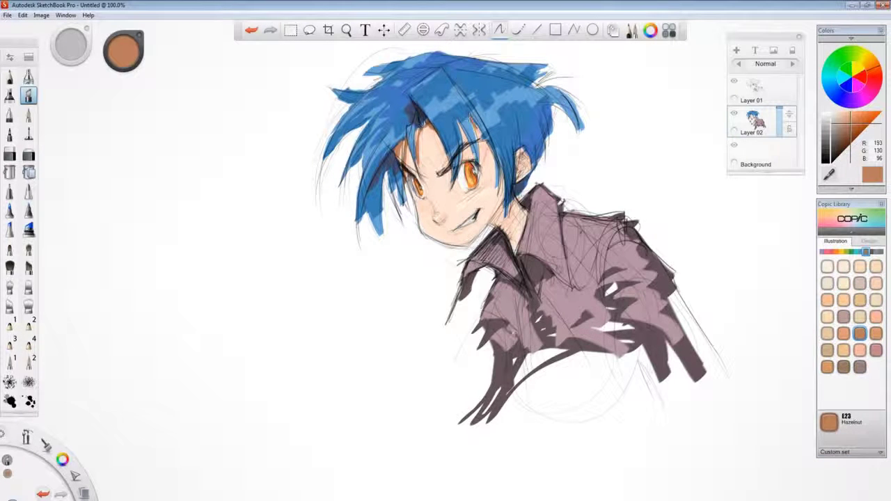
left_click_drag(470, 117, 477, 139)
left_click_drag(521, 153, 519, 167)
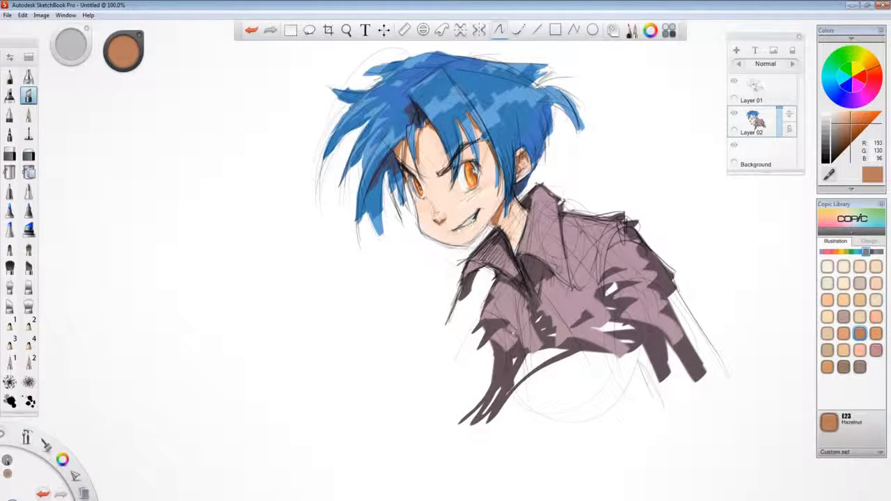
Draw thin C8 Cool Gray strand lines in the fringe, the nape hair and the far-side tip with a smaller brush
left_click(876, 252)
left_click(860, 266)
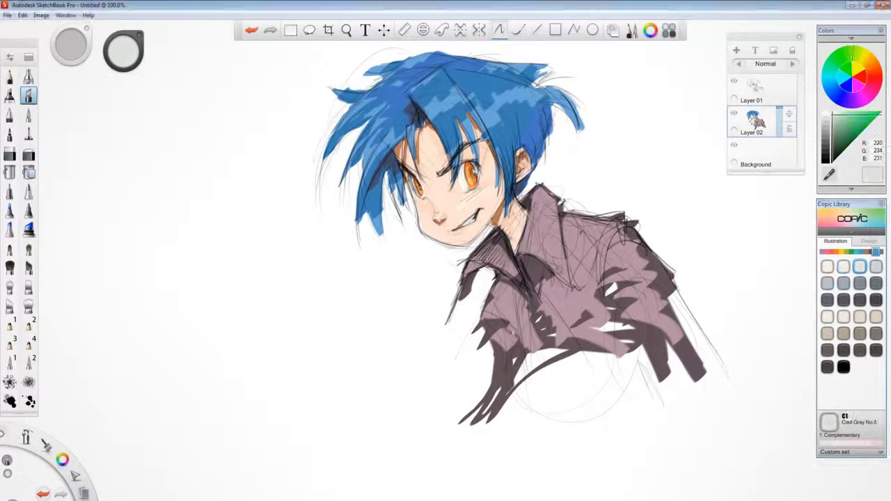
left_click(876, 267)
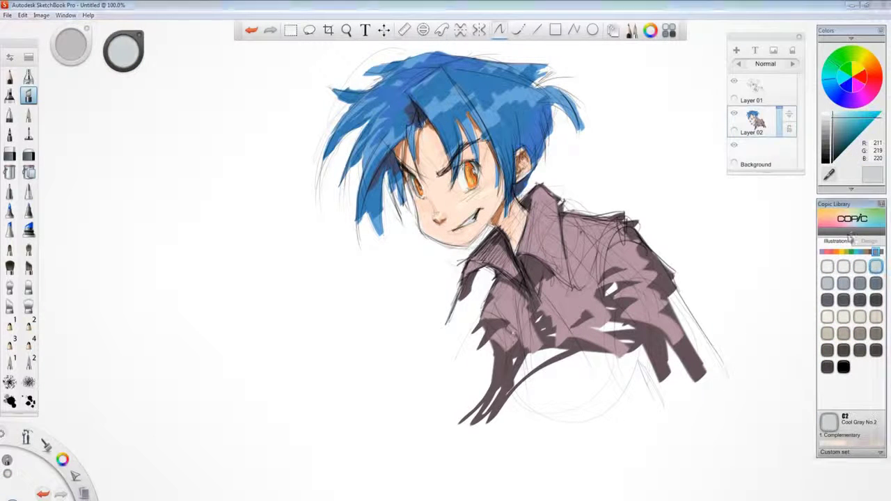
left_click(844, 300)
key("bracketleft")
left_click_drag(410, 173, 417, 191)
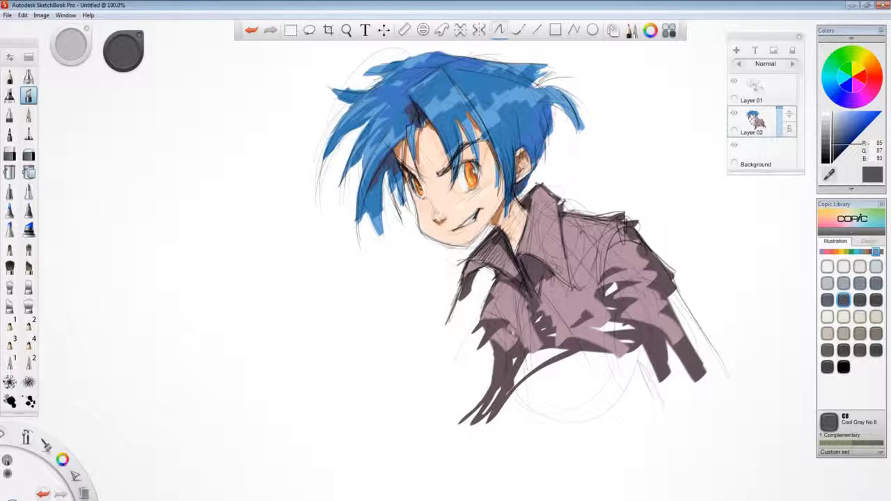
key("ctrl+z")
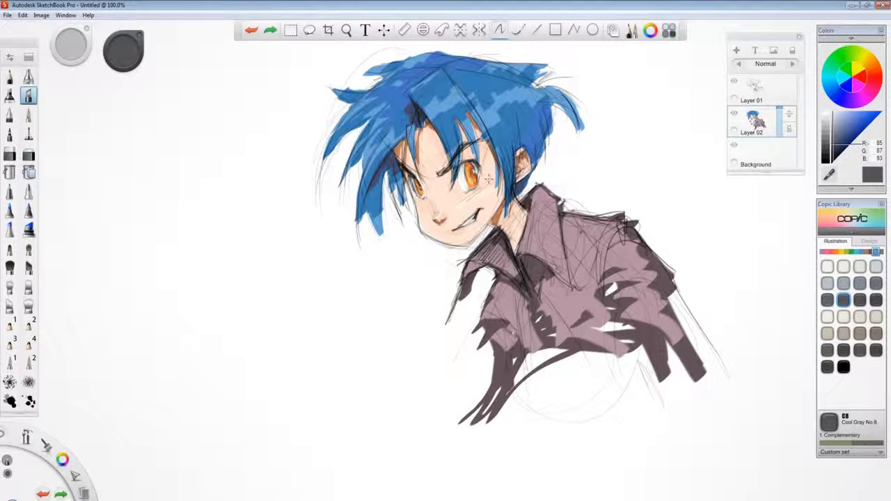
left_click_drag(461, 105, 488, 173)
left_click_drag(482, 124, 499, 195)
left_click_drag(547, 134, 515, 199)
left_click_drag(371, 195, 386, 240)
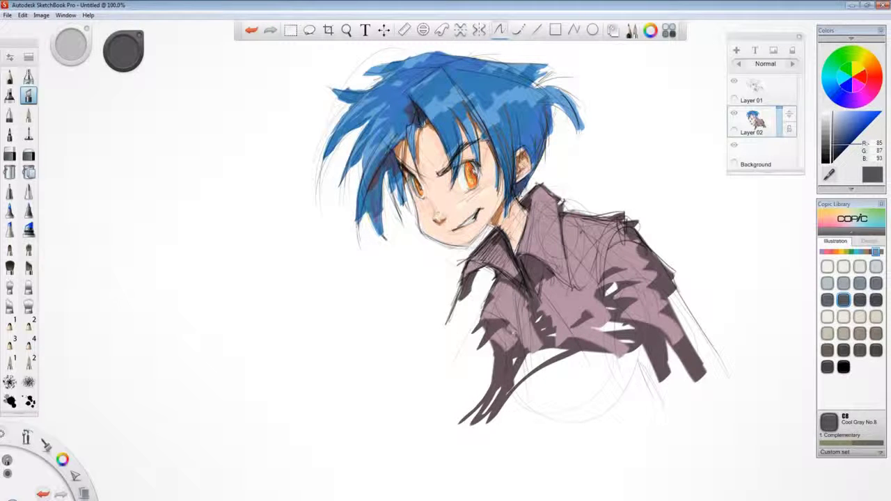
Add more C8 Cool Gray strand lines through the far-side hair, front spikes and crown
left_click_drag(394, 175, 407, 199)
left_click_drag(384, 118, 362, 177)
left_click_drag(344, 145, 327, 162)
left_click_drag(439, 91, 456, 147)
mouse_move(474, 62)
left_mouse_down()
mouse_move(526, 58)
mouse_move(540, 108)
left_mouse_up()
left_click(827, 252)
left_click(870, 297)
left_click_drag(533, 228, 538, 249)
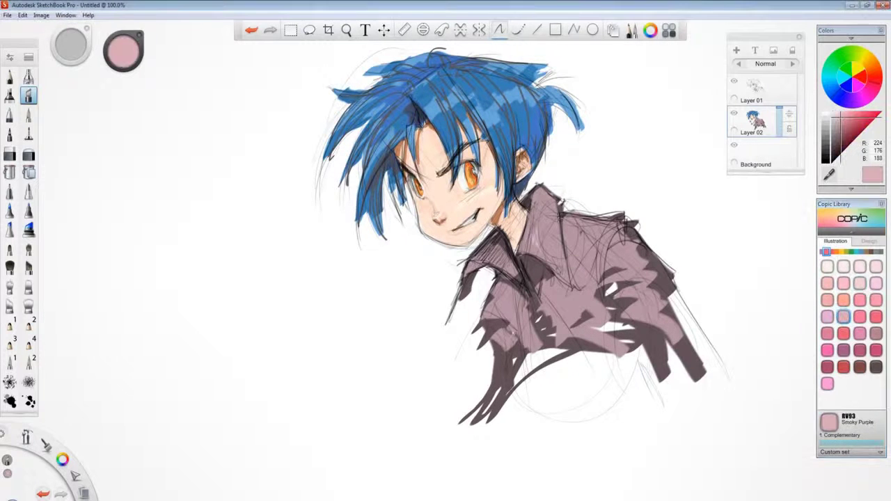
key("ctrl+z")
Add V93 Early Grape highlights to the collar and the near shoulder and sleeve
left_click(822, 252)
left_click(844, 350)
left_click_drag(539, 201, 531, 250)
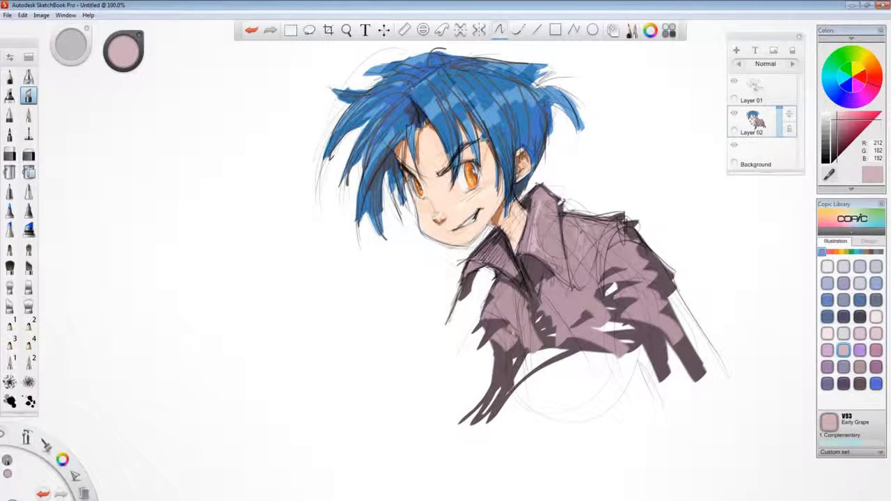
left_click_drag(604, 233, 651, 303)
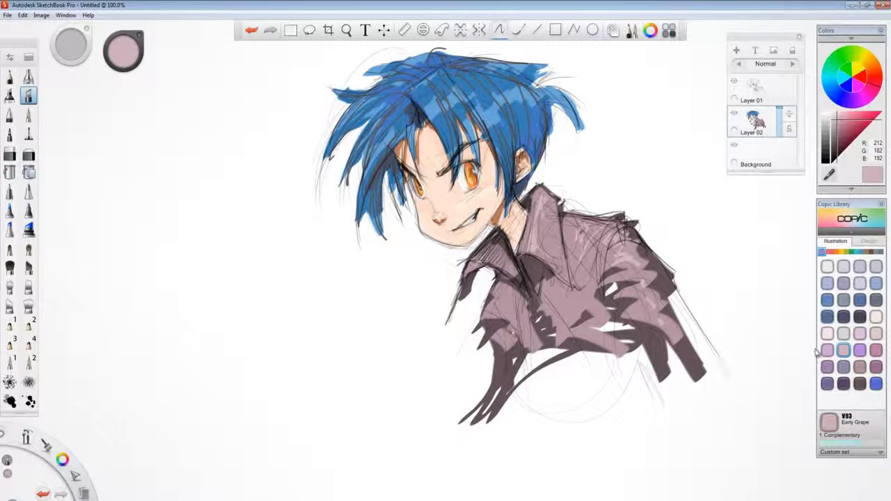
Block in a background area below the face and beside the collar with E81 Ivory
left_click(838, 252)
left_click(866, 252)
left_click(844, 316)
key("ctrl+z")
mouse_move(426, 262)
left_mouse_down()
mouse_move(455, 297)
mouse_move(412, 275)
mouse_move(418, 297)
mouse_move(463, 354)
mouse_move(481, 350)
left_mouse_up()
left_click(860, 316)
mouse_move(488, 229)
left_mouse_down()
mouse_move(449, 273)
mouse_move(453, 348)
left_mouse_up()
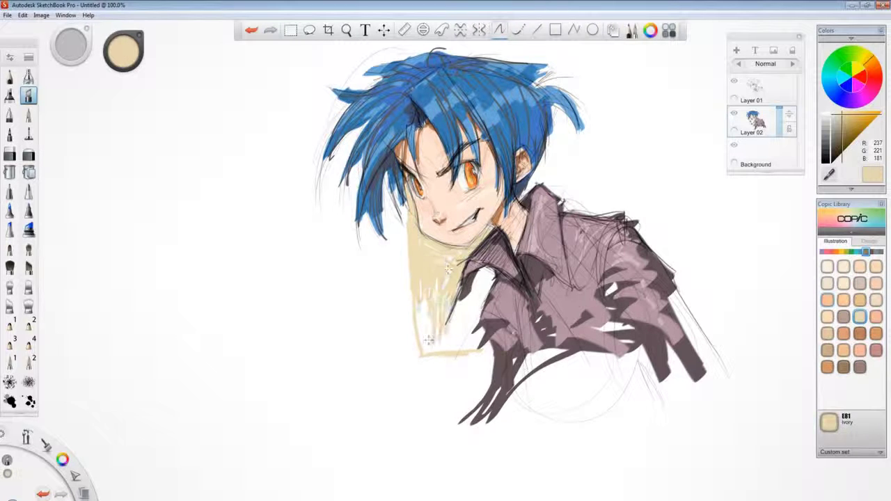
mouse_move(480, 272)
left_mouse_down()
mouse_move(421, 352)
mouse_move(448, 348)
left_mouse_up()
Fill a tall Ivory block behind the head and above the shoulder, covering the rear hair spikes
left_click_drag(536, 146, 557, 201)
left_click_drag(574, 146, 591, 205)
mouse_move(543, 77)
left_mouse_down()
mouse_move(547, 112)
mouse_move(581, 139)
left_mouse_up()
left_click_drag(588, 69, 596, 160)
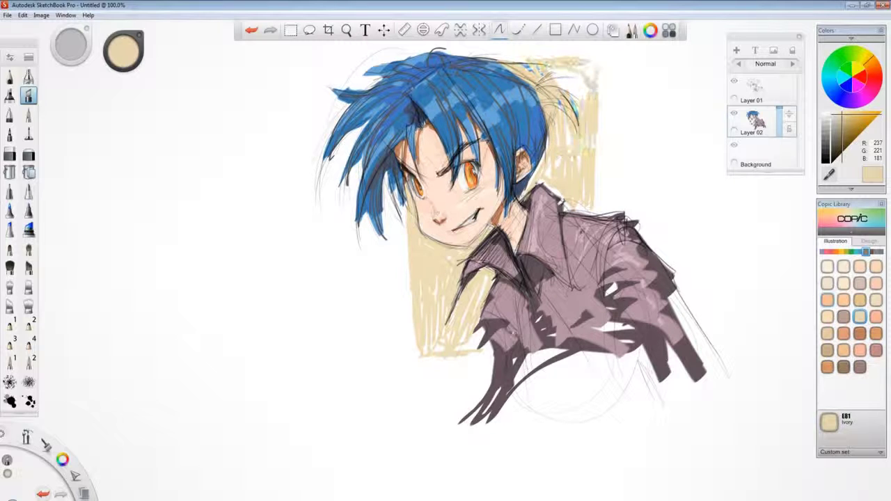
mouse_move(515, 59)
left_mouse_down()
mouse_move(557, 77)
mouse_move(603, 212)
left_mouse_up()
left_click_drag(553, 198, 545, 164)
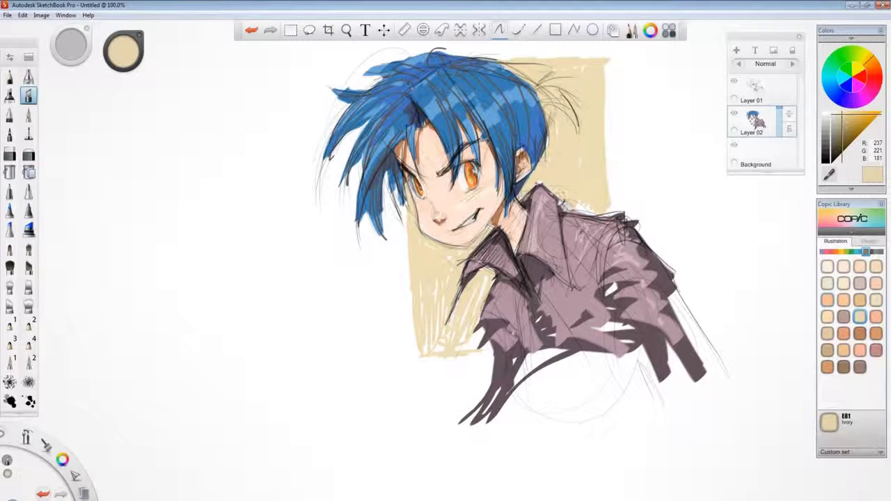
Fill the remaining white gaps in the Ivory background along the shoulder and beside the collar
left_click_drag(562, 200, 607, 208)
mouse_move(460, 255)
left_mouse_down()
mouse_move(415, 273)
mouse_move(415, 356)
left_mouse_up()
left_click_drag(439, 278, 433, 249)
left_click_drag(415, 356, 445, 352)
left_click_drag(438, 342, 450, 313)
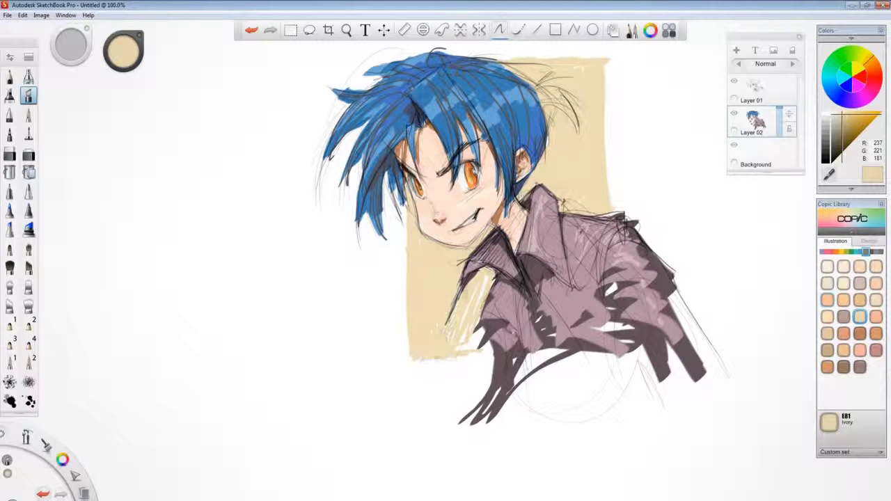
left_click_drag(484, 278, 461, 348)
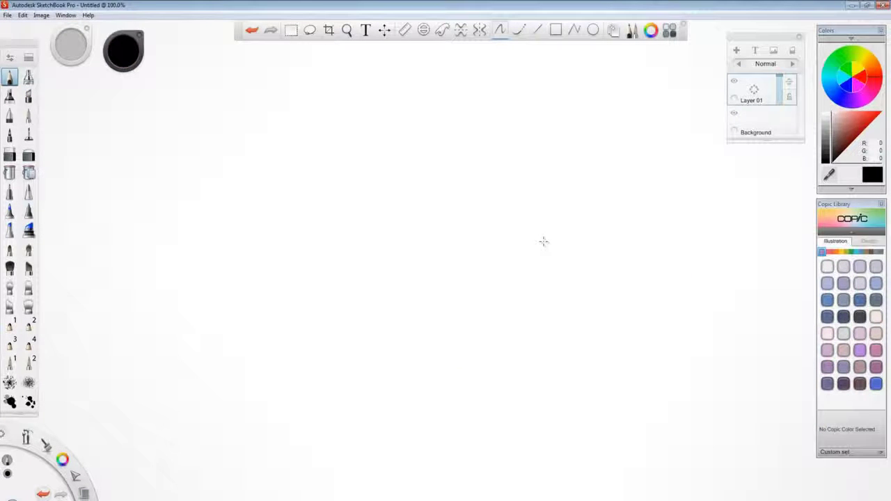
Rough in the head, neck, shoulders and tapered torso of a new figure in black pencil on the blank canvas
mouse_move(383, 115)
left_mouse_down()
mouse_move(424, 225)
mouse_move(449, 201)
mouse_move(471, 215)
left_mouse_up()
left_click_drag(493, 131, 487, 173)
left_click_drag(505, 225, 474, 326)
left_click_drag(404, 243, 448, 307)
left_click_drag(417, 219, 522, 221)
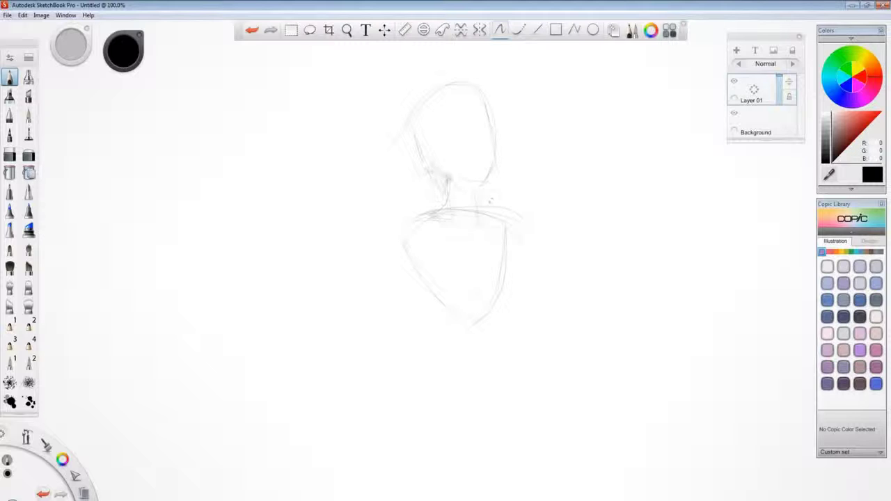
left_click_drag(449, 179, 406, 225)
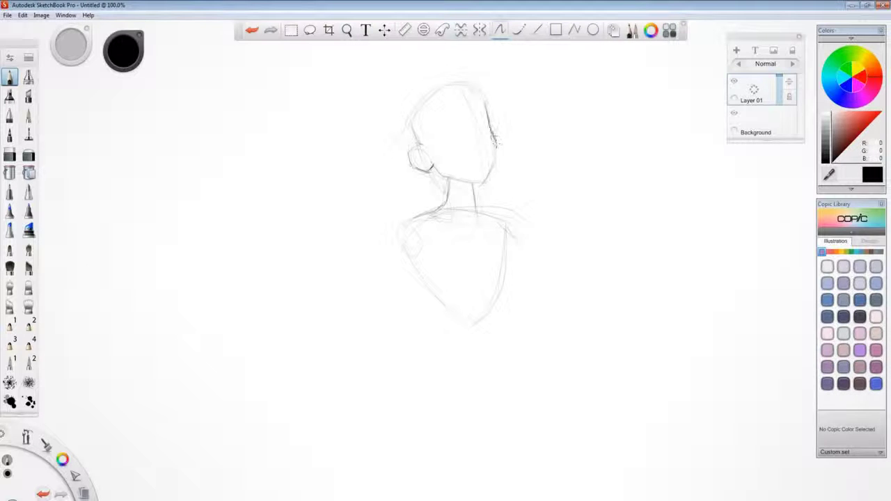
Define the face contour and the tapering torso with its shoulder line
mouse_move(495, 142)
left_mouse_down()
mouse_move(443, 176)
mouse_move(430, 165)
left_mouse_up()
left_click_drag(422, 223, 467, 331)
left_click_drag(489, 216, 493, 317)
mouse_move(498, 289)
left_mouse_down()
mouse_move(459, 304)
mouse_move(490, 302)
left_mouse_up()
mouse_move(470, 213)
left_mouse_down()
mouse_move(487, 352)
mouse_move(500, 221)
left_mouse_up()
mouse_move(471, 178)
left_mouse_down()
mouse_move(491, 222)
mouse_move(426, 213)
mouse_move(411, 241)
left_mouse_up()
Sketch the rounded shoulder joints and light guide lines for both arms
left_click_drag(411, 222, 426, 244)
mouse_move(500, 221)
left_mouse_down()
mouse_move(506, 247)
mouse_move(510, 238)
left_mouse_up()
left_click_drag(420, 244, 403, 355)
left_click_drag(507, 254, 550, 396)
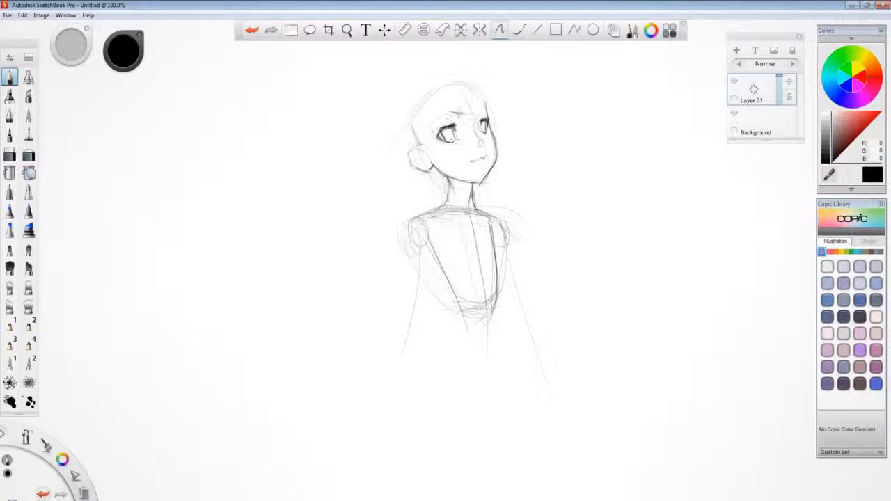
Refine the brow and eye area, and outline the crown with long straight hair falling on both sides
mouse_move(453, 105)
left_mouse_down()
mouse_move(433, 139)
mouse_move(487, 139)
mouse_move(496, 170)
left_mouse_up()
left_click_drag(492, 103, 497, 94)
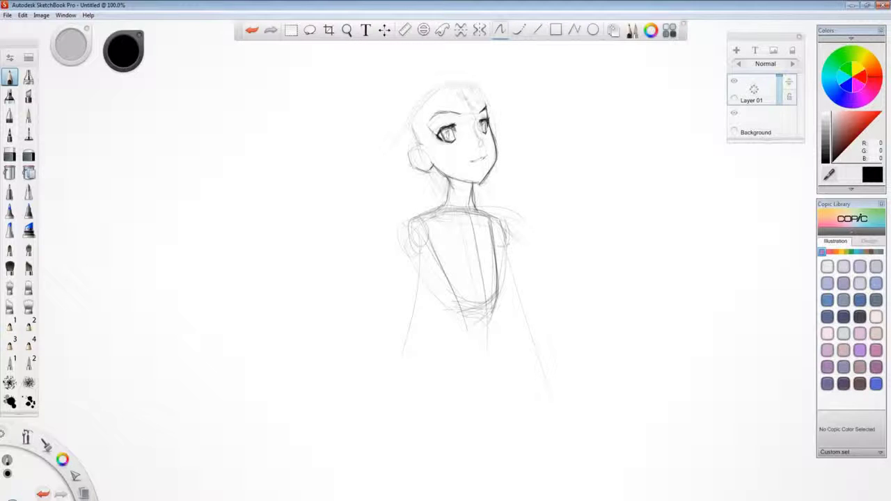
left_click_drag(449, 78, 490, 111)
mouse_move(416, 94)
left_mouse_down()
mouse_move(403, 124)
mouse_move(407, 201)
left_mouse_up()
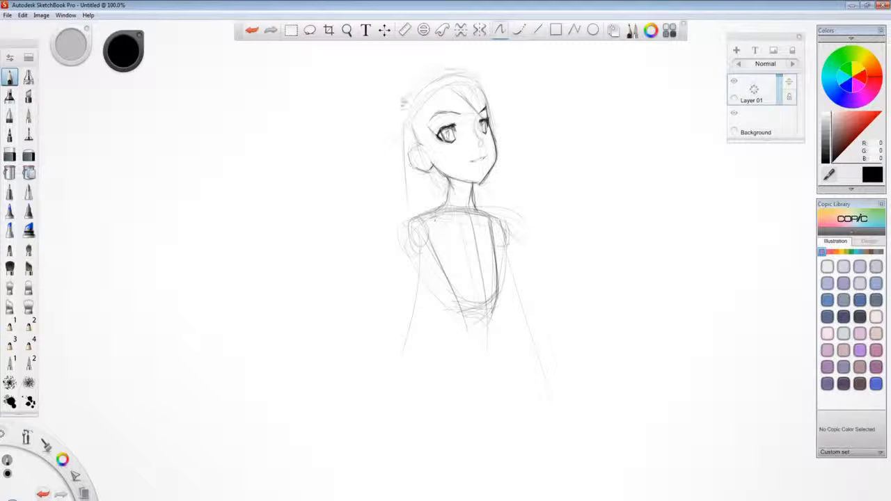
left_click_drag(448, 71, 404, 201)
left_click_drag(494, 160, 496, 206)
Draw the fringe sweeping across the forehead and darken the hair along the far side of the face
left_click_drag(443, 80, 488, 119)
left_click_drag(470, 71, 495, 134)
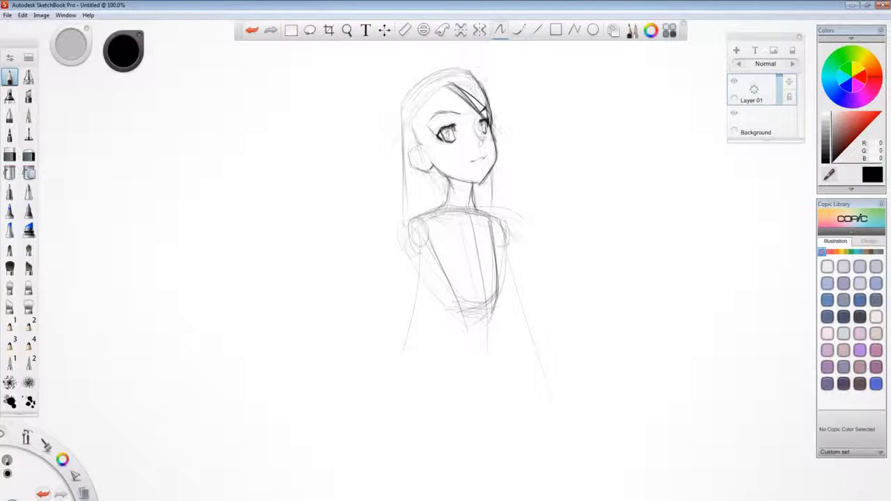
left_click_drag(479, 100, 494, 164)
left_click_drag(487, 115, 496, 145)
Sketch the small upright shirt collar and the front opening line down the chest
mouse_move(465, 70)
left_mouse_down()
mouse_move(436, 69)
mouse_move(402, 221)
mouse_move(469, 203)
mouse_move(477, 213)
mouse_move(476, 194)
mouse_move(451, 192)
mouse_move(487, 298)
left_mouse_up()
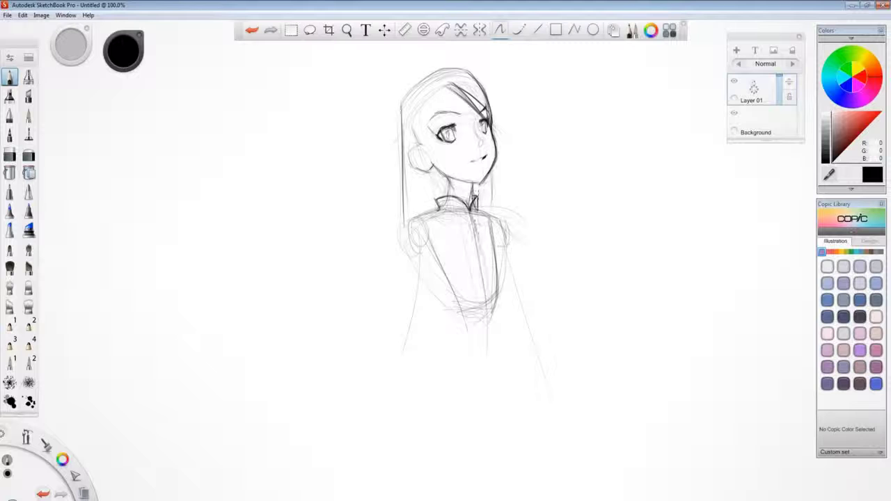
left_click_drag(476, 196, 477, 209)
left_click_drag(472, 213, 487, 281)
Draw the near-side hairline from the parting down to the ear and darken its strands
mouse_move(415, 115)
left_mouse_down()
mouse_move(420, 146)
mouse_move(451, 78)
mouse_move(487, 115)
left_mouse_up()
mouse_move(481, 70)
left_mouse_down()
mouse_move(426, 82)
mouse_move(491, 112)
mouse_move(495, 129)
left_mouse_up()
key("ctrl+z")
mouse_move(439, 86)
left_mouse_down()
mouse_move(413, 126)
mouse_move(416, 145)
left_mouse_up()
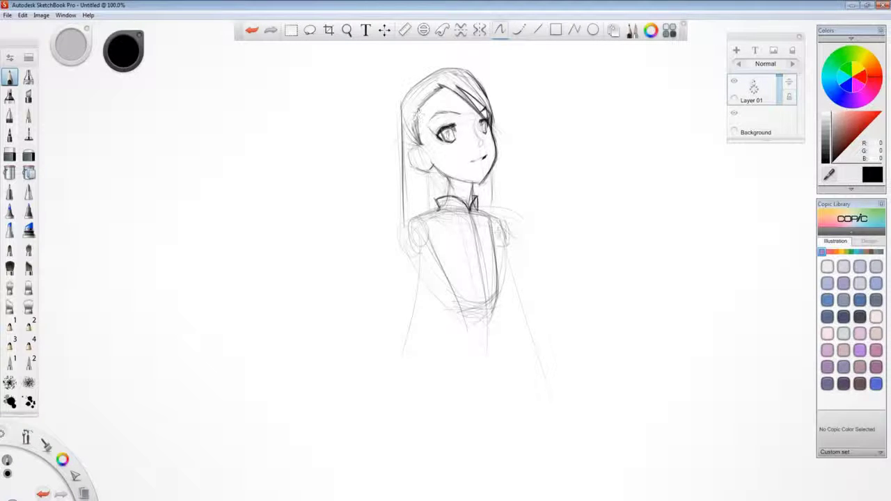
left_click_drag(425, 106, 415, 142)
Firm up the neck and jaw contours and refine the mouth and inner ear
mouse_move(446, 178)
left_mouse_down()
mouse_move(450, 201)
mouse_move(471, 203)
left_mouse_up()
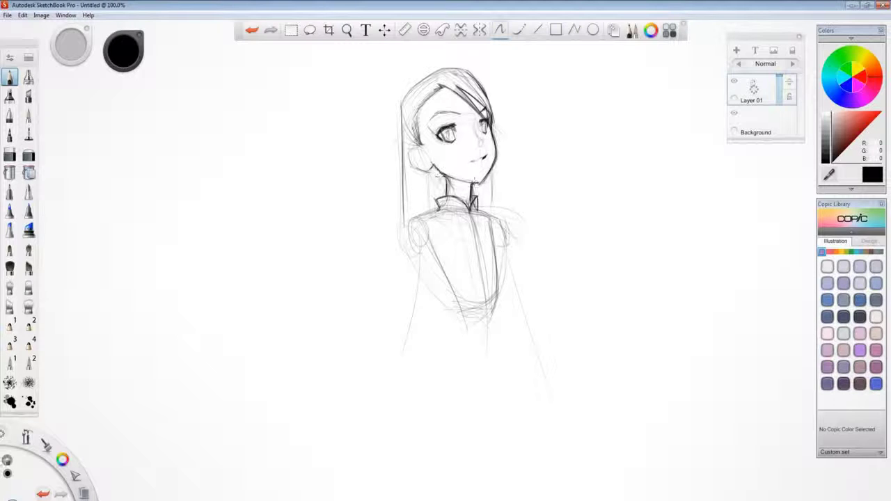
mouse_move(446, 176)
left_mouse_down()
mouse_move(448, 196)
mouse_move(471, 202)
mouse_move(498, 163)
mouse_move(496, 127)
left_mouse_up()
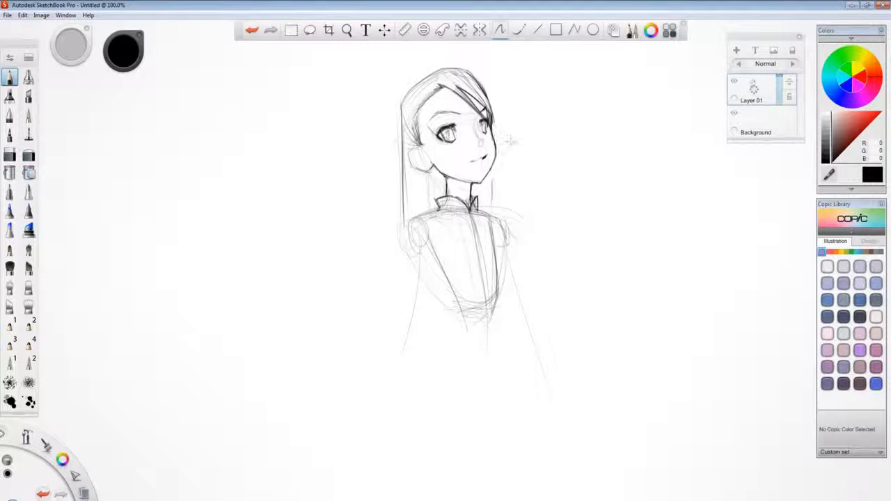
mouse_move(470, 162)
left_mouse_down()
mouse_move(486, 155)
mouse_move(495, 163)
left_mouse_up()
mouse_move(421, 145)
left_mouse_down()
mouse_move(432, 170)
mouse_move(423, 150)
left_mouse_up()
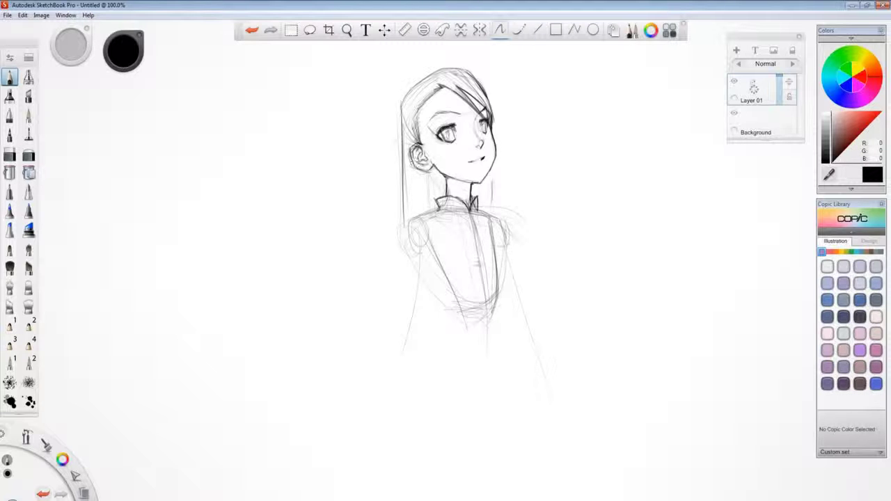
Add long straight hair strands behind the girl's ear and neck and firm up the far shoulder line
left_click_drag(418, 142, 418, 114)
left_click_drag(492, 171, 491, 214)
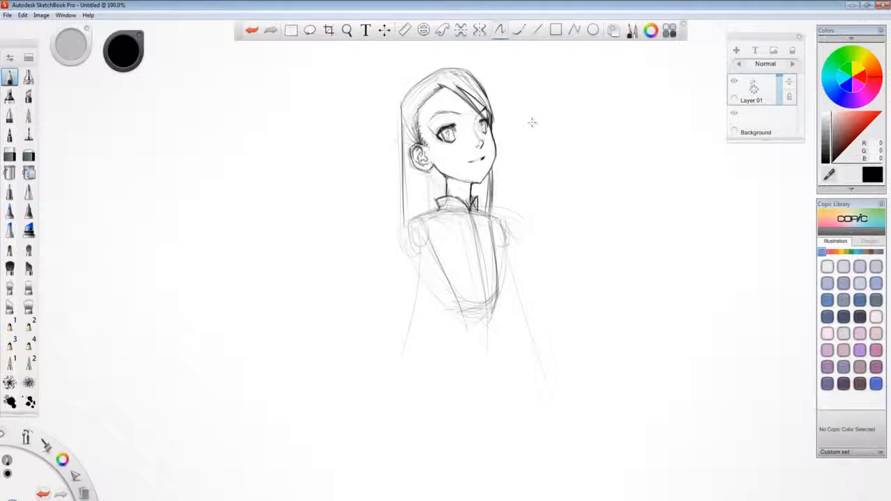
left_click_drag(417, 168, 407, 221)
mouse_move(424, 184)
left_mouse_down()
mouse_move(428, 214)
mouse_move(408, 220)
mouse_move(416, 215)
left_mouse_up()
mouse_move(482, 188)
left_mouse_down()
mouse_move(479, 212)
mouse_move(503, 222)
left_mouse_up()
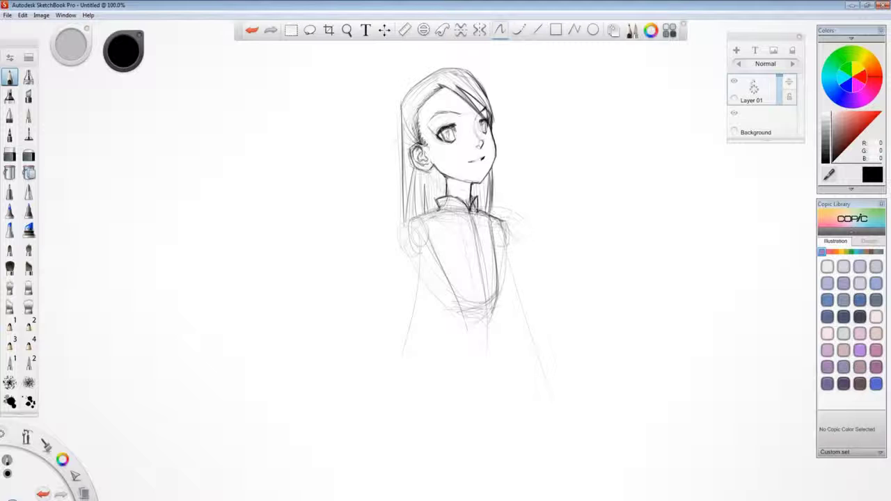
Define the girl's shoulder seams and upper arms and contour the sides of her torso down to the waist
mouse_move(445, 203)
left_mouse_down()
mouse_move(407, 225)
mouse_move(400, 287)
left_mouse_up()
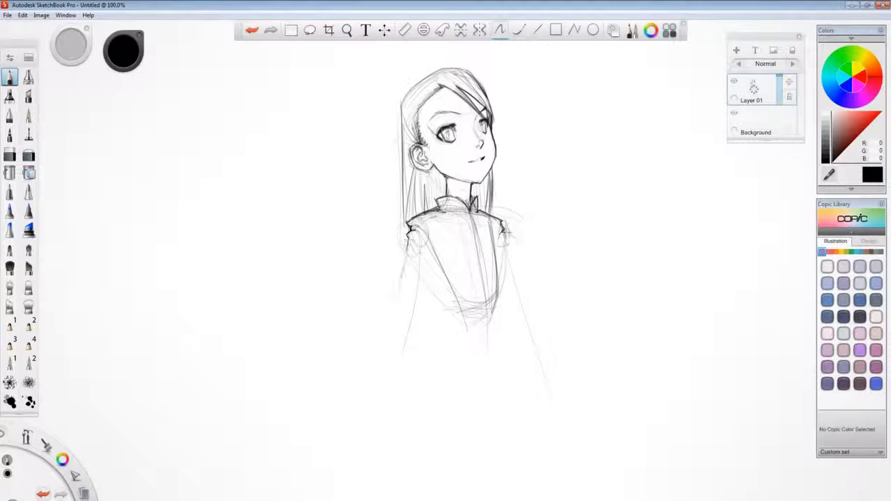
left_click_drag(504, 225, 514, 269)
left_click_drag(422, 225, 410, 231)
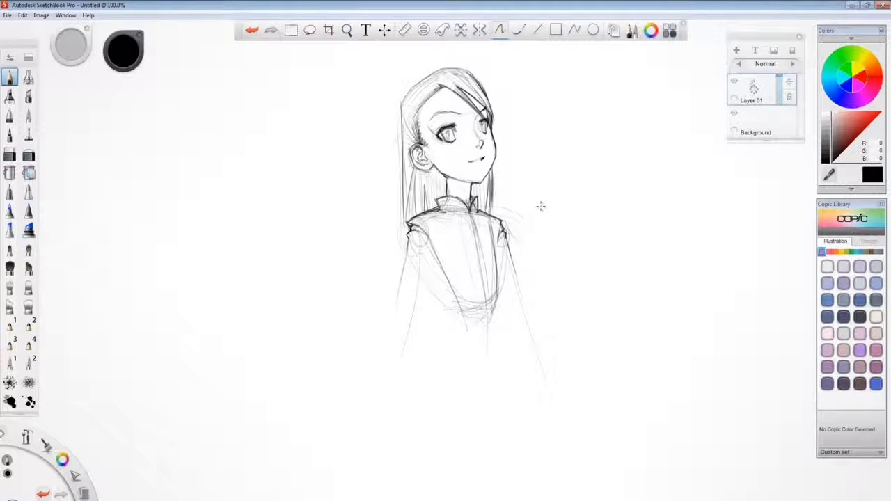
left_click_drag(412, 231, 427, 245)
left_click_drag(493, 233, 492, 312)
mouse_move(432, 259)
left_mouse_down()
mouse_move(428, 344)
mouse_move(437, 305)
left_mouse_up()
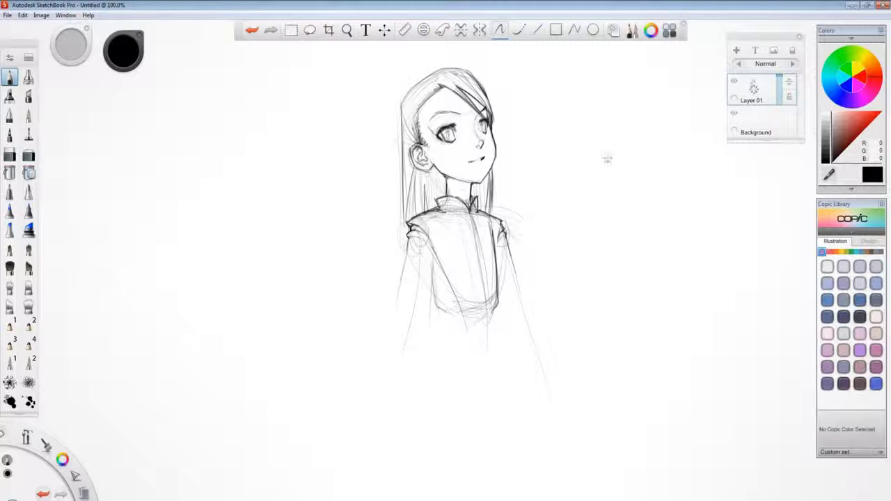
Sketch a downward-looking woman's head in profile beside the girl, with closed eye, nose, lips, ear and neck
mouse_move(607, 159)
left_mouse_down()
mouse_move(565, 236)
mouse_move(563, 248)
mouse_move(597, 261)
left_mouse_up()
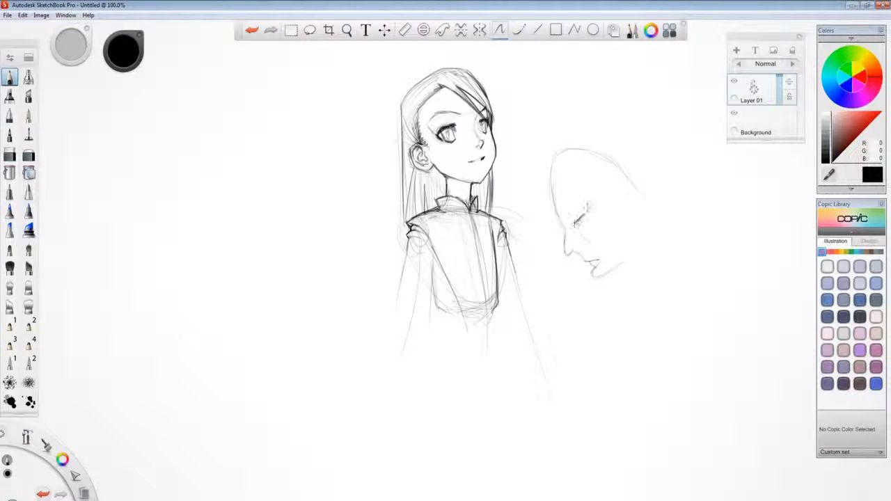
left_click_drag(562, 217, 579, 203)
left_click_drag(629, 188, 641, 193)
mouse_move(638, 221)
left_mouse_down()
mouse_move(625, 265)
mouse_move(635, 291)
left_mouse_up()
left_click_drag(647, 183, 669, 273)
left_click_drag(580, 128, 611, 116)
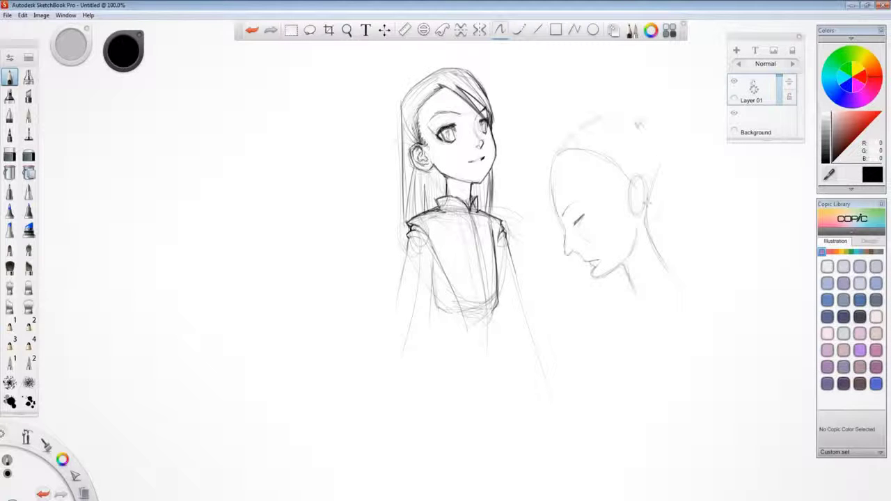
Outline the crown and back of the woman's hair, hatch the hairline at the temple and detail the ear
left_click_drag(558, 149, 612, 116)
left_click_drag(612, 116, 663, 147)
left_click_drag(617, 178, 628, 167)
left_click_drag(619, 160, 634, 183)
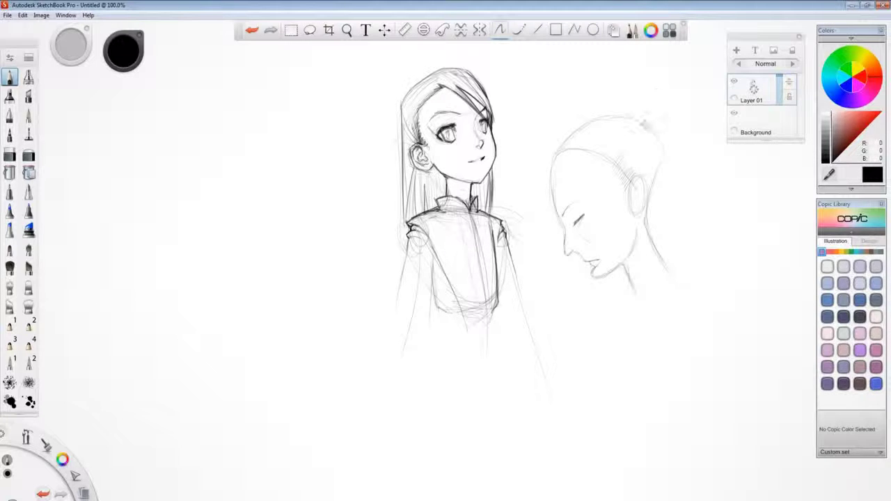
mouse_move(643, 124)
left_mouse_down()
mouse_move(684, 122)
mouse_move(647, 212)
mouse_move(655, 207)
mouse_move(640, 203)
mouse_move(632, 217)
mouse_move(683, 129)
mouse_move(640, 181)
left_mouse_up()
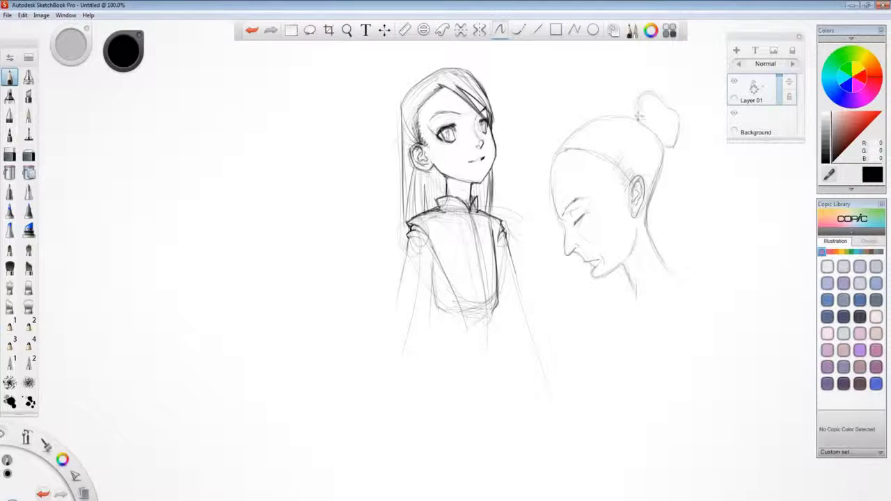
Draw a hair bun at the back of the woman's head and add strands pulled back toward it
mouse_move(638, 116)
left_mouse_down()
mouse_move(663, 108)
mouse_move(674, 143)
left_mouse_up()
mouse_move(651, 92)
left_mouse_down()
mouse_move(637, 119)
mouse_move(649, 155)
left_mouse_up()
left_click_drag(567, 142, 644, 124)
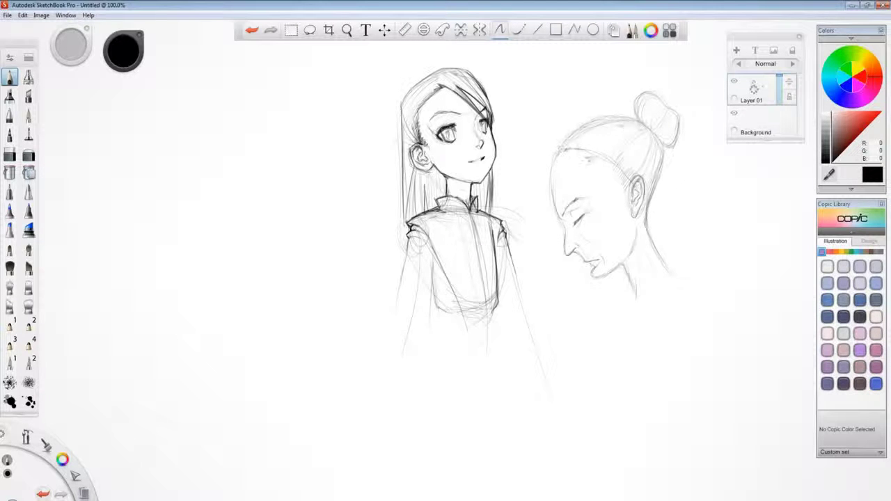
left_click_drag(597, 154, 654, 130)
Extend the woman's neck lines, draw a necklace of round beads and suggest the collarbones
left_click_drag(630, 234, 644, 261)
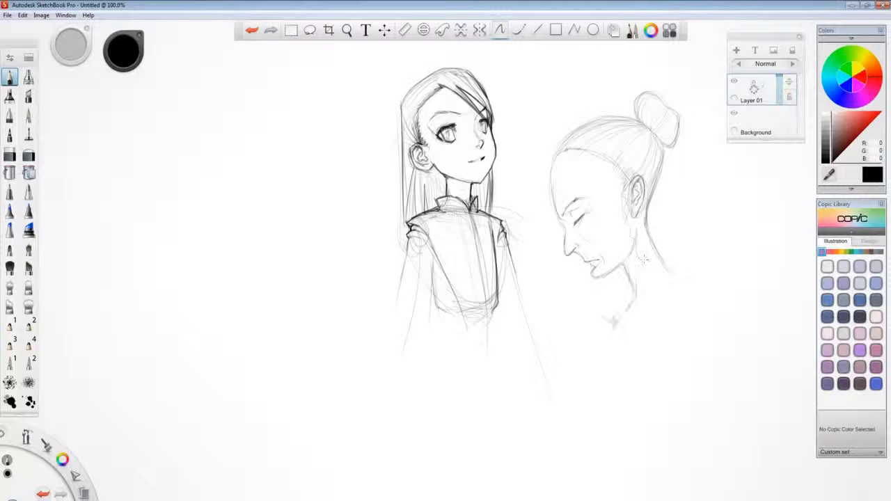
mouse_move(612, 327)
left_mouse_down()
mouse_move(678, 296)
mouse_move(685, 268)
left_mouse_up()
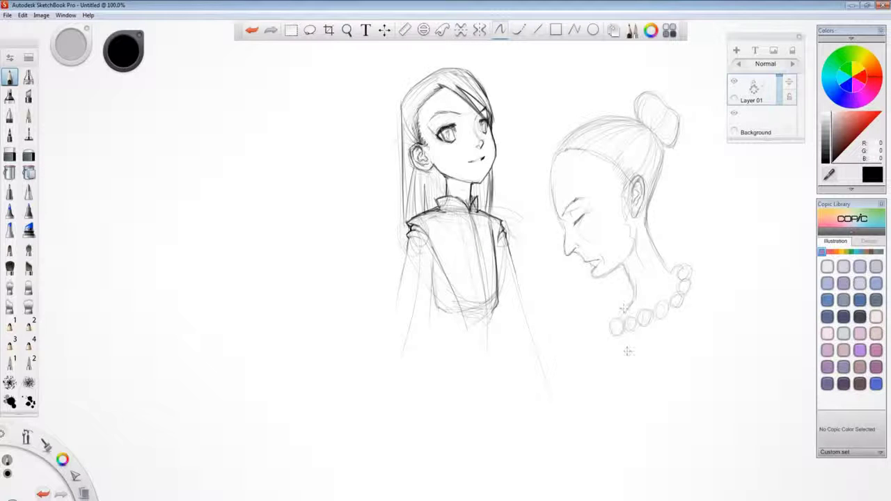
left_click_drag(624, 308, 619, 319)
left_click_drag(663, 286, 646, 302)
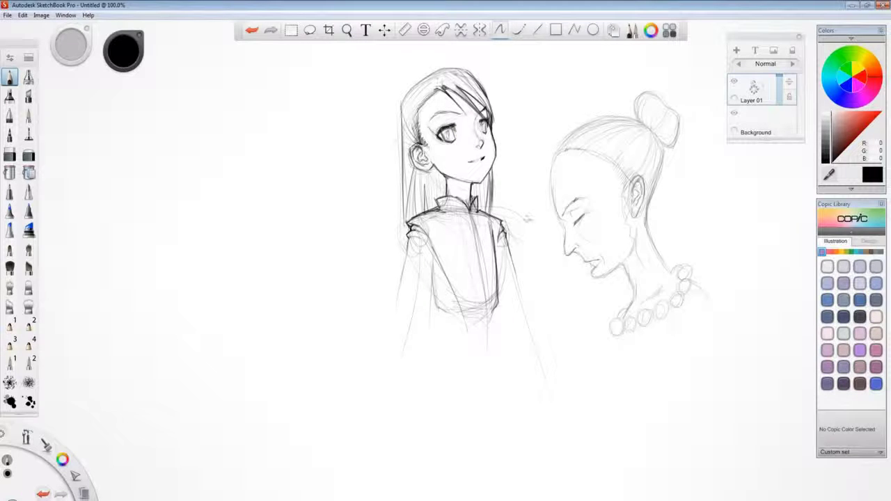
Select the girl sketch with a rectangular selection, move it to the far left of the canvas and deselect
key("ctrl+z")
key("x")
key("space")
left_click_drag(502, 359, 646, 369)
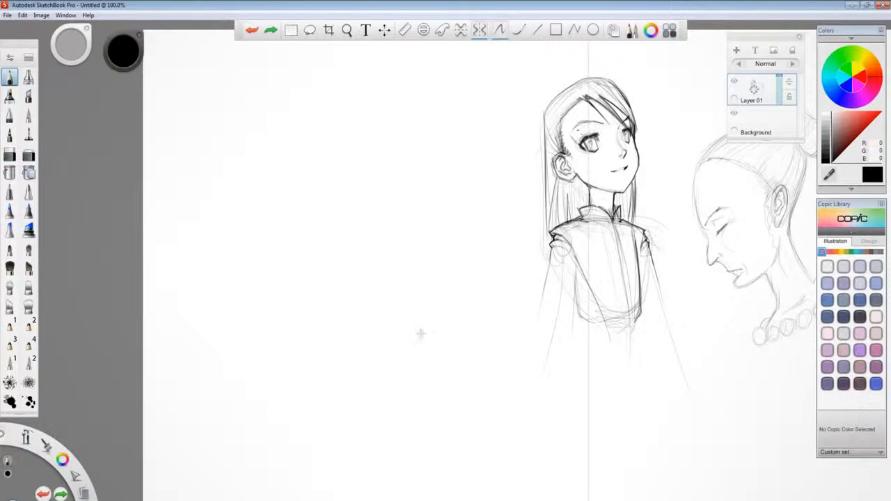
left_click(291, 30)
left_click_drag(501, 65, 692, 450)
left_click_drag(658, 160, 301, 157)
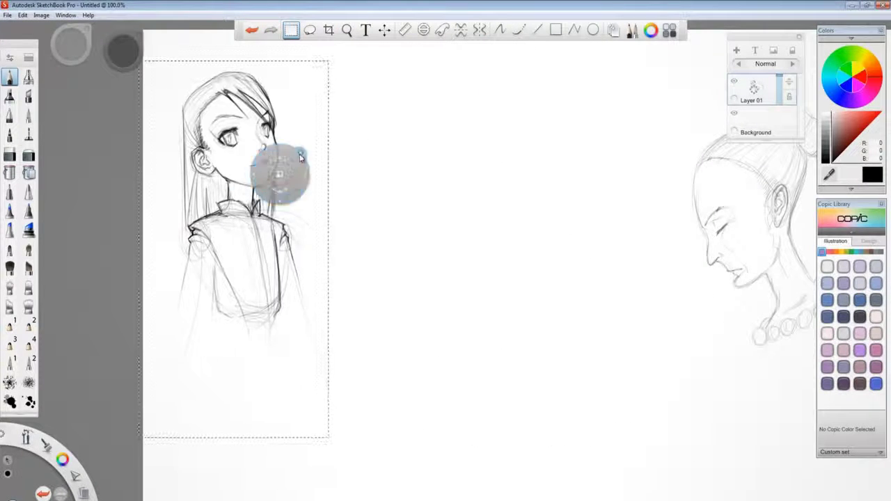
key("Escape")
With symmetry on, rough in a stern frontal elf face with slanted brows, eyes, nose, mouth and hairline between the two figures
key("x")
left_click_drag(587, 214, 544, 184)
left_click_drag(547, 189, 579, 227)
left_click_drag(586, 231, 588, 261)
left_click_drag(588, 273, 573, 277)
mouse_move(563, 240)
left_mouse_down()
mouse_move(569, 276)
mouse_move(569, 184)
mouse_move(586, 120)
mouse_move(589, 151)
mouse_move(577, 174)
left_mouse_up()
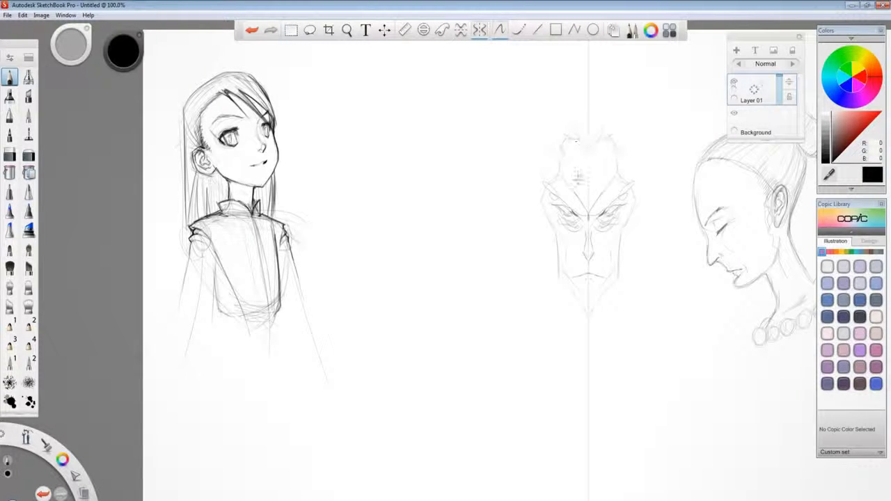
Darken the elf's brows, eyes, nose and mouth, and contour the cheeks and jaw down to the chin
mouse_move(550, 206)
left_mouse_down()
mouse_move(585, 218)
mouse_move(550, 197)
mouse_move(588, 218)
mouse_move(590, 267)
left_mouse_up()
left_click_drag(581, 276, 595, 281)
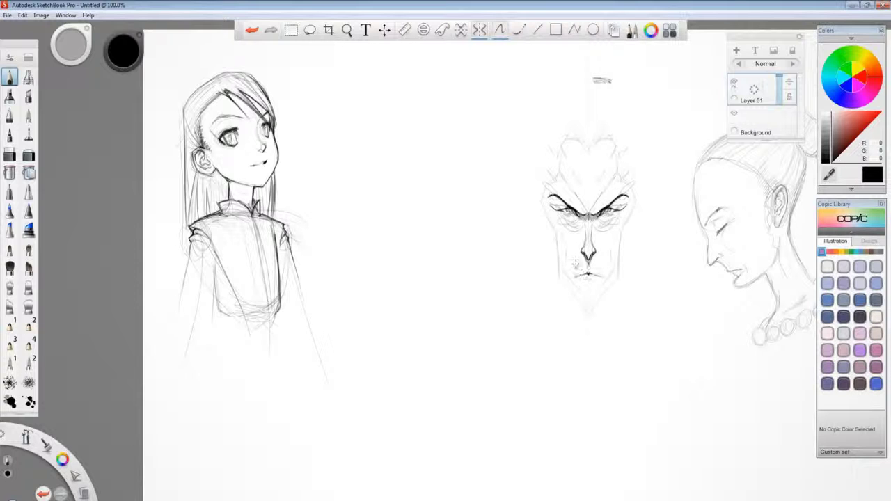
left_click_drag(546, 212, 588, 311)
left_click_drag(544, 187, 563, 178)
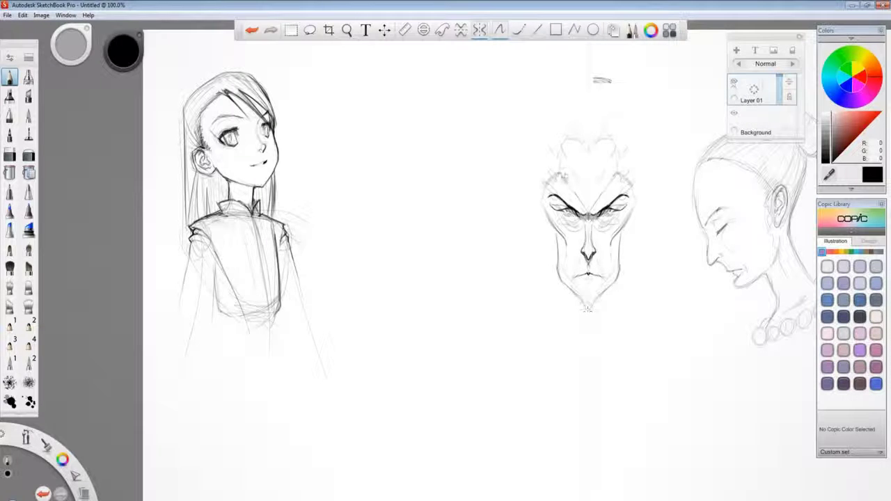
Draw the elf's temples and long pointed ears extending up and outward
mouse_move(565, 137)
left_mouse_down()
mouse_move(573, 170)
mouse_move(583, 173)
mouse_move(550, 212)
left_mouse_up()
mouse_move(524, 172)
left_mouse_down()
mouse_move(541, 219)
mouse_move(493, 96)
left_mouse_up()
mouse_move(462, 131)
left_mouse_down()
mouse_move(487, 165)
mouse_move(529, 190)
left_mouse_up()
mouse_move(545, 186)
left_mouse_down()
mouse_move(522, 154)
mouse_move(545, 188)
left_mouse_up()
mouse_move(537, 153)
left_mouse_down()
mouse_move(552, 125)
mouse_move(589, 109)
mouse_move(546, 171)
left_mouse_up()
Fill in the elf's swept-back hair with strands over the crown and pointed locks along the forehead
mouse_move(588, 103)
left_mouse_down()
mouse_move(580, 141)
mouse_move(588, 162)
left_mouse_up()
left_click_drag(575, 110, 581, 150)
mouse_move(565, 119)
left_mouse_down()
mouse_move(566, 153)
mouse_move(536, 170)
left_mouse_up()
mouse_move(567, 139)
left_mouse_down()
mouse_move(540, 183)
mouse_move(542, 176)
mouse_move(589, 208)
left_mouse_up()
mouse_move(563, 180)
left_mouse_down()
mouse_move(547, 188)
mouse_move(545, 202)
mouse_move(579, 231)
left_mouse_up()
Draw the elf's chin, long neck and sloping shoulders, and strengthen the ear and side-of-face contours
mouse_move(570, 268)
left_mouse_down()
mouse_move(589, 287)
mouse_move(589, 315)
left_mouse_up()
mouse_move(555, 246)
left_mouse_down()
mouse_move(555, 288)
mouse_move(585, 379)
left_mouse_up()
left_click_drag(558, 286, 589, 369)
left_click_drag(555, 309, 515, 341)
left_click_drag(521, 340, 574, 369)
mouse_move(524, 167)
left_mouse_down()
mouse_move(550, 232)
mouse_move(525, 167)
mouse_move(536, 203)
left_mouse_up()
mouse_move(539, 212)
left_mouse_down()
mouse_move(558, 244)
mouse_move(563, 338)
left_mouse_up()
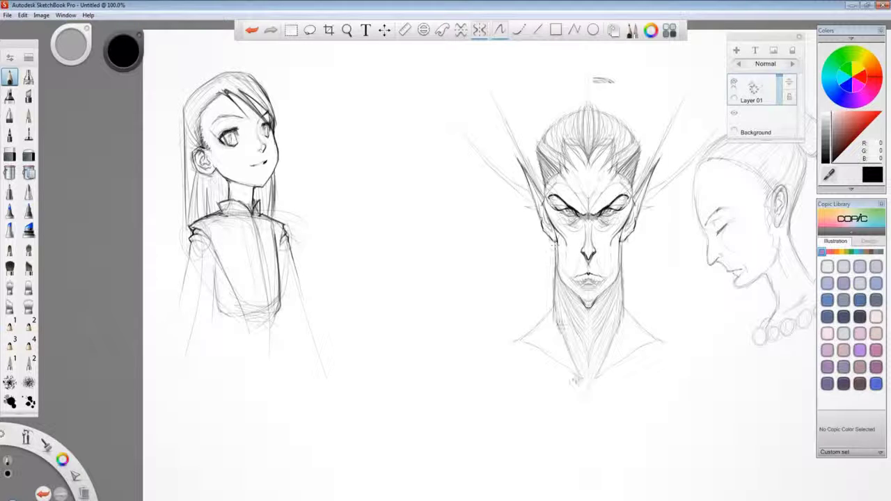
Shade the elf's neck muscles with lines converging below the chin
left_click_drag(569, 308, 588, 345)
left_click_drag(572, 314, 588, 353)
mouse_move(561, 284)
left_mouse_down()
mouse_move(582, 318)
mouse_move(579, 340)
left_mouse_up()
left_click_drag(564, 291, 578, 323)
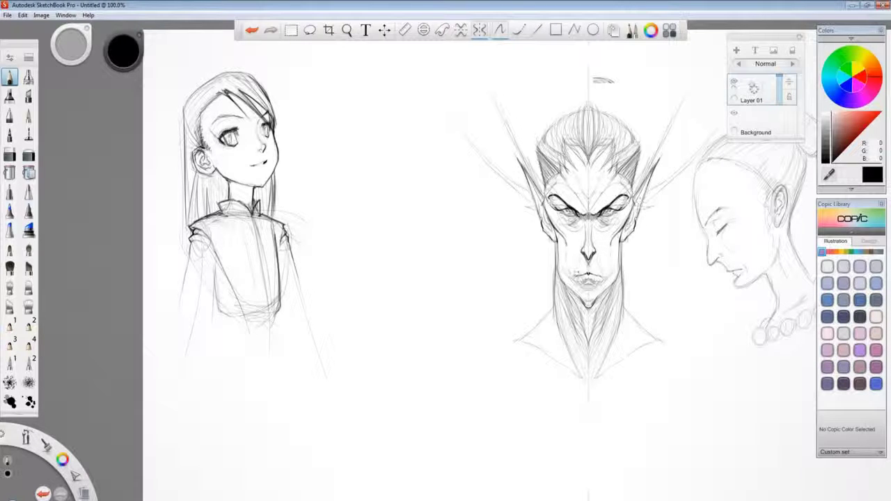
Turn off symmetry and add a loose asymmetrical forelock over the elf's forehead
left_click(481, 30)
left_click_drag(674, 149, 606, 157)
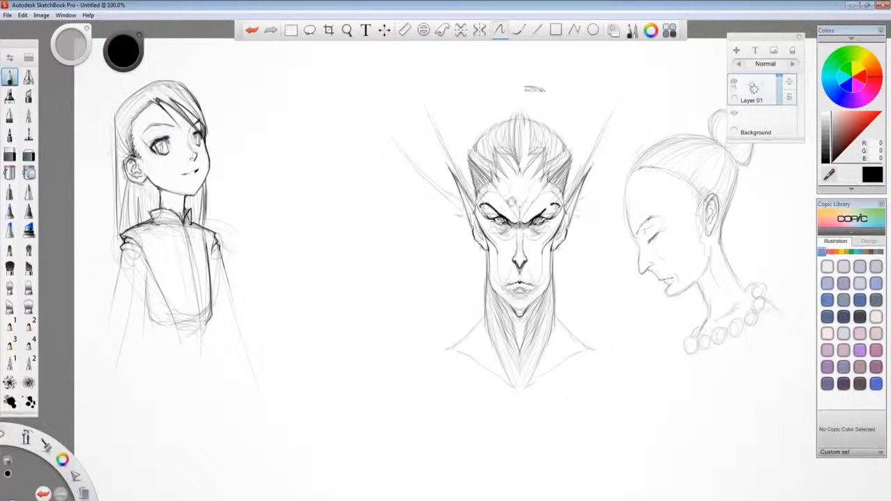
key("ctrl+z")
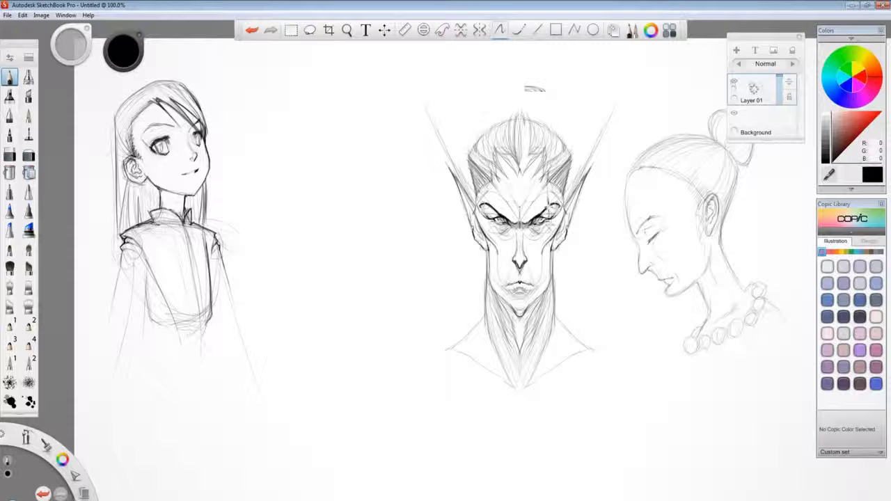
mouse_move(527, 147)
left_mouse_down()
mouse_move(523, 183)
mouse_move(537, 190)
mouse_move(538, 168)
left_mouse_up()
left_click_drag(522, 121, 530, 164)
Erase the stray mark above the elf's head and the overlong line ends of both ears
left_click_drag(546, 89, 521, 88)
left_click_drag(612, 114, 573, 193)
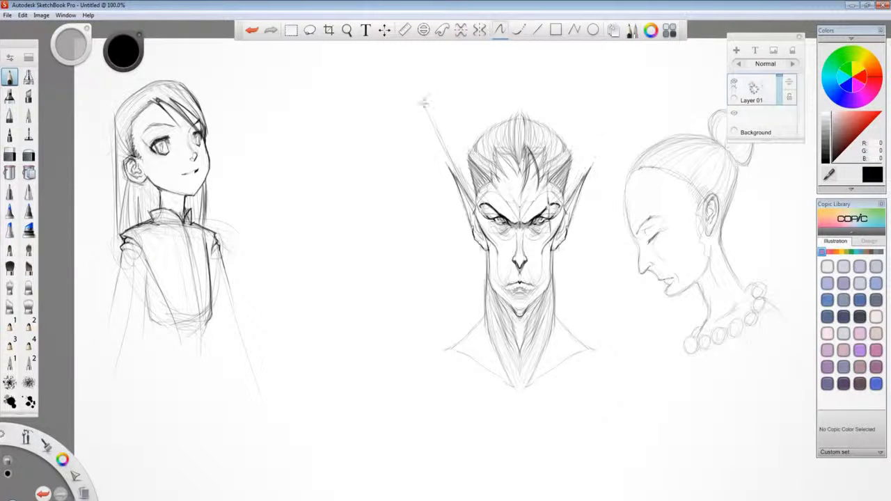
left_click_drag(424, 100, 455, 174)
Draw a V-shaped neckline below the elf's shoulders and darken the lines around both eyes
left_click_drag(469, 332, 512, 401)
left_click_drag(485, 368, 521, 409)
mouse_move(534, 410)
left_mouse_down()
mouse_move(562, 354)
mouse_move(561, 367)
left_mouse_up()
left_click_drag(474, 329, 486, 365)
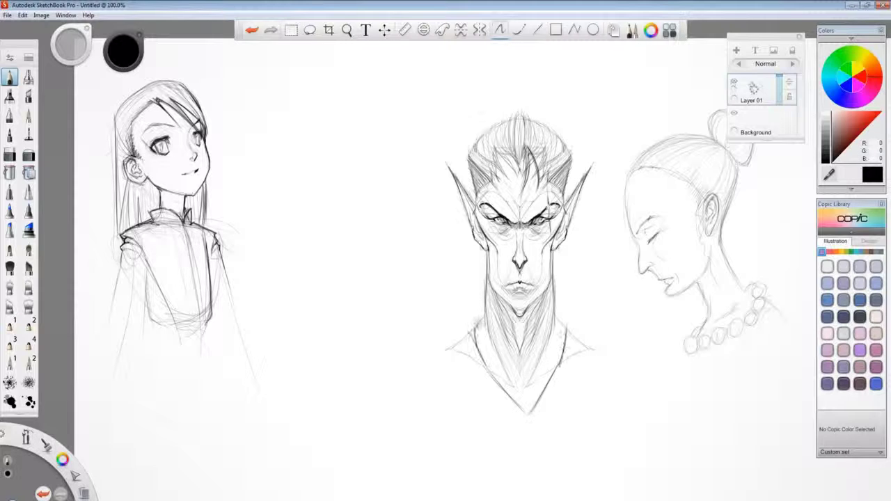
left_click_drag(517, 410, 537, 408)
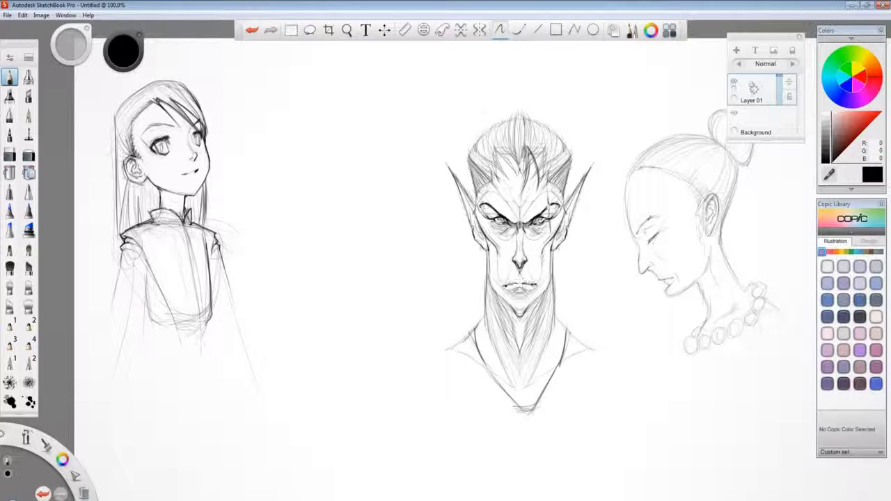
left_click_drag(482, 205, 497, 219)
left_click_drag(558, 205, 543, 226)
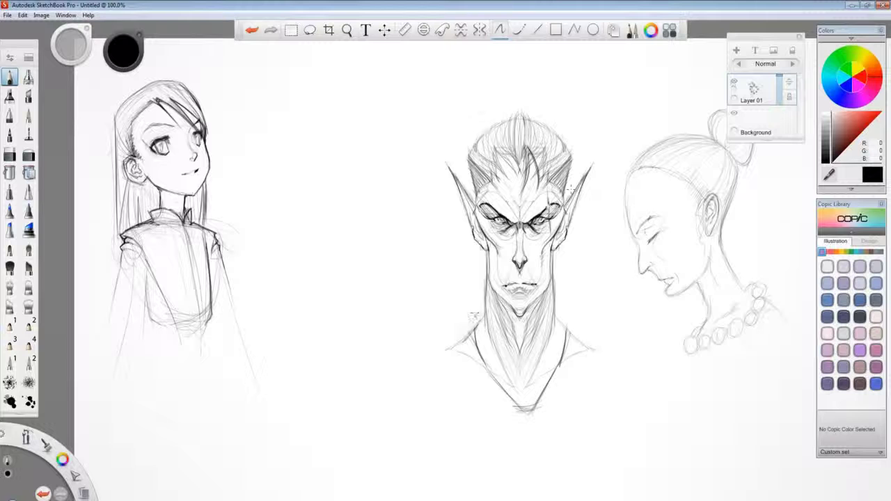
Hatch the background on both sides of the elf's head and neck with groups of parallel lines in varying directions
left_click_drag(476, 298, 446, 327)
left_click_drag(448, 254, 449, 305)
mouse_move(458, 258)
left_mouse_down()
mouse_move(457, 306)
mouse_move(465, 301)
left_mouse_up()
left_click_drag(469, 270, 479, 289)
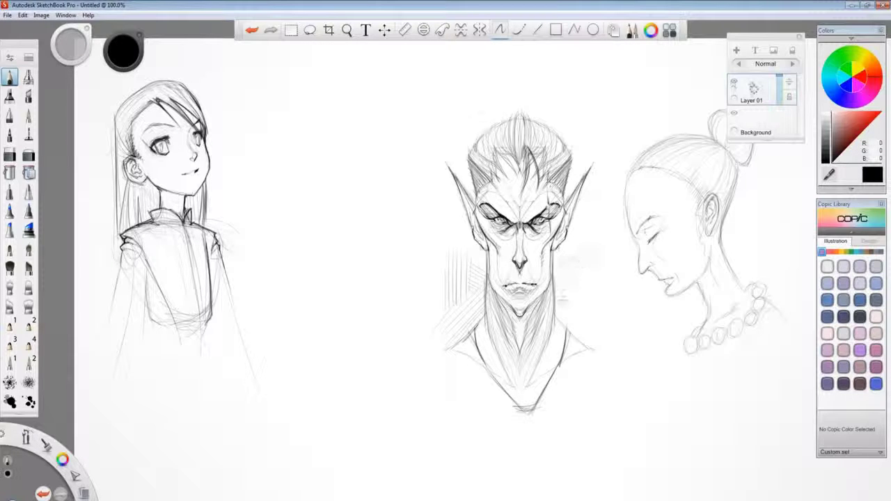
mouse_move(568, 298)
left_mouse_down()
mouse_move(589, 277)
mouse_move(607, 314)
mouse_move(596, 276)
mouse_move(551, 264)
left_mouse_up()
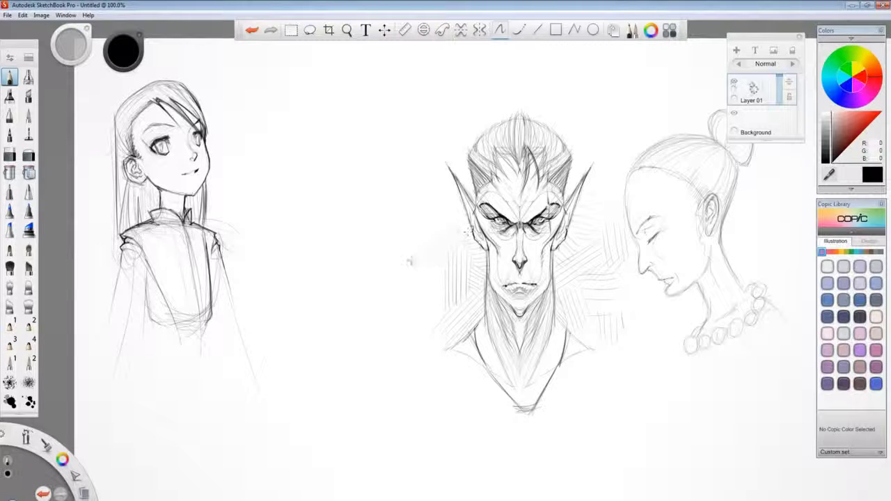
left_click_drag(410, 261, 414, 326)
Reinforce the front opening and lower side contour of the girl's torso
left_click_drag(183, 225, 198, 332)
left_click_drag(145, 284, 188, 330)
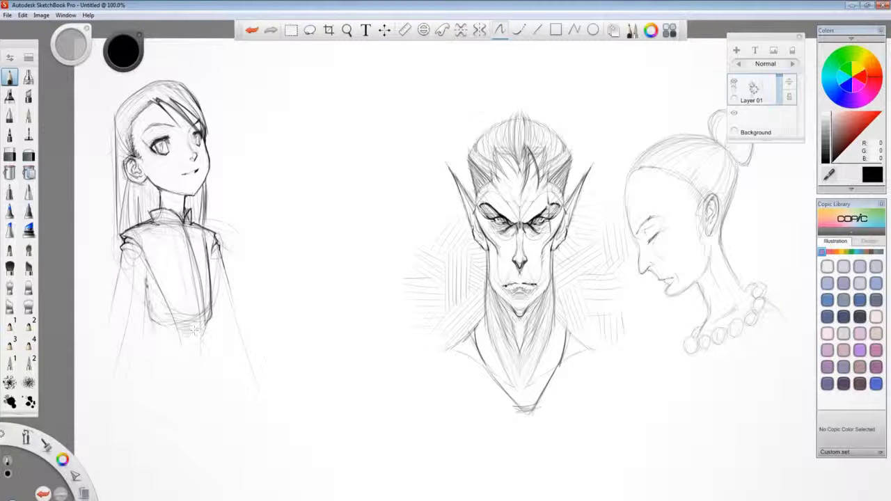
Sketch a small winged fairy near the girl's head, with a round head, simple facial features and petal-shaped wings
left_click_drag(263, 127, 257, 125)
mouse_move(259, 88)
left_mouse_down()
mouse_move(255, 116)
mouse_move(295, 143)
left_mouse_up()
mouse_move(291, 106)
left_mouse_down()
mouse_move(321, 143)
mouse_move(304, 152)
mouse_move(284, 59)
mouse_move(289, 120)
mouse_move(280, 138)
left_mouse_up()
left_click_drag(284, 120, 267, 136)
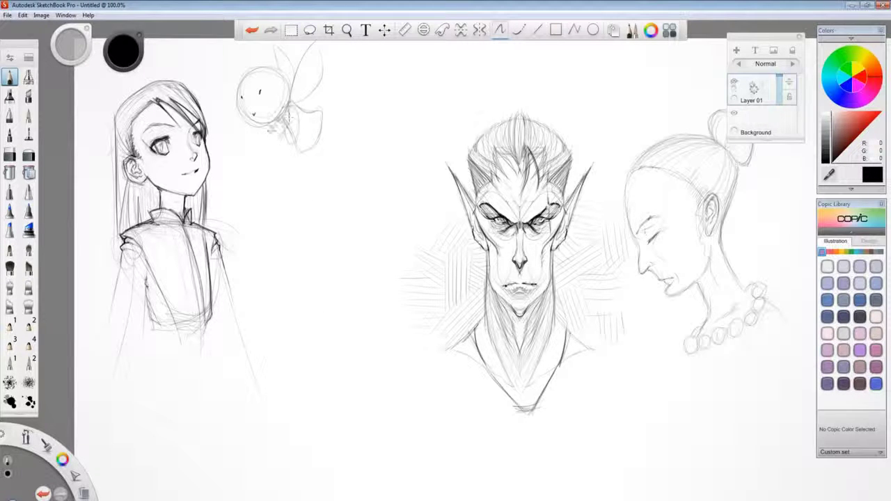
left_click_drag(237, 85, 244, 117)
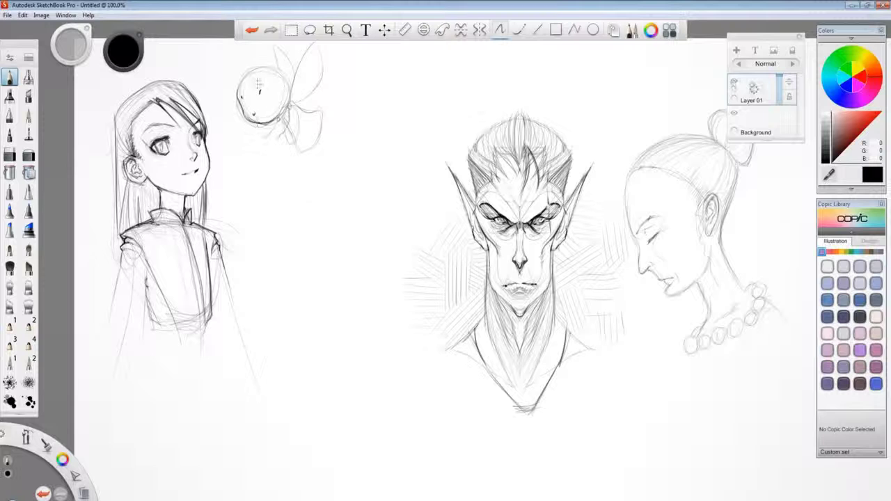
left_click_drag(258, 85, 253, 111)
Adjust the placement of the fairy's eye with a lasso selection, deselect and return to freehand drawing
left_click(310, 30)
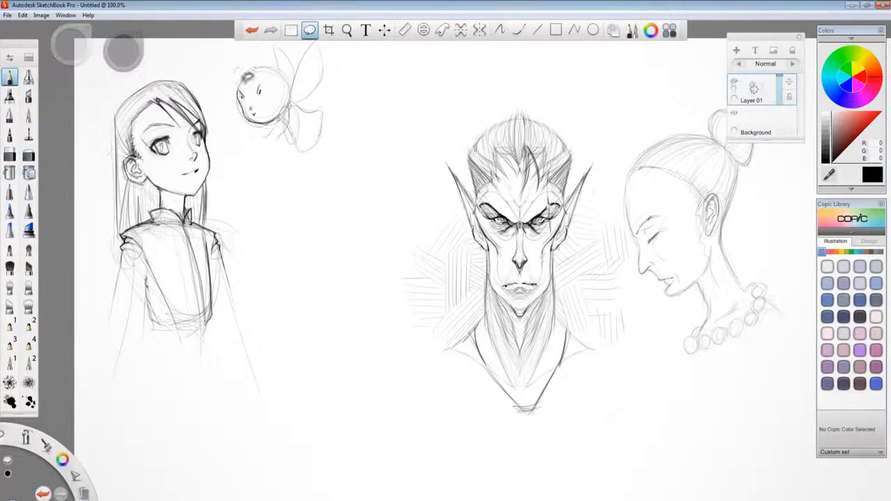
left_click_drag(250, 85, 270, 96)
left_click(297, 64)
left_click(499, 29)
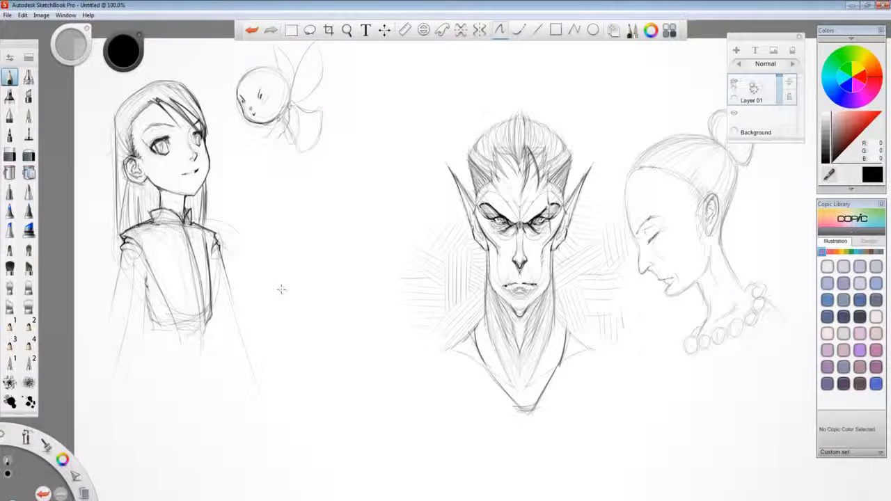
Add antennae and a hairline to the fairy's head and sketch its small torso
mouse_move(237, 75)
left_mouse_down()
mouse_move(206, 64)
mouse_move(237, 49)
left_mouse_up()
mouse_move(292, 106)
left_mouse_down()
mouse_move(306, 150)
mouse_move(284, 158)
mouse_move(321, 142)
left_mouse_up()
left_click_drag(281, 121, 290, 114)
left_click_drag(290, 122, 308, 137)
Draw the fairy's bent legs with pointed feet and its thin arms
left_click_drag(297, 142, 282, 153)
left_click_drag(282, 153, 297, 156)
left_click_drag(304, 127, 330, 147)
left_click_drag(286, 144, 298, 160)
left_click_drag(325, 140, 333, 153)
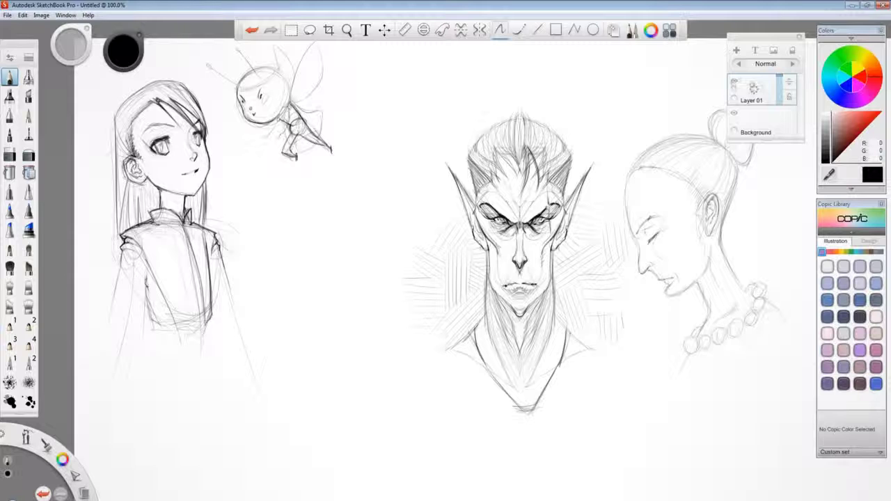
mouse_move(291, 102)
left_mouse_down()
mouse_move(287, 130)
mouse_move(264, 138)
mouse_move(302, 139)
left_mouse_up()
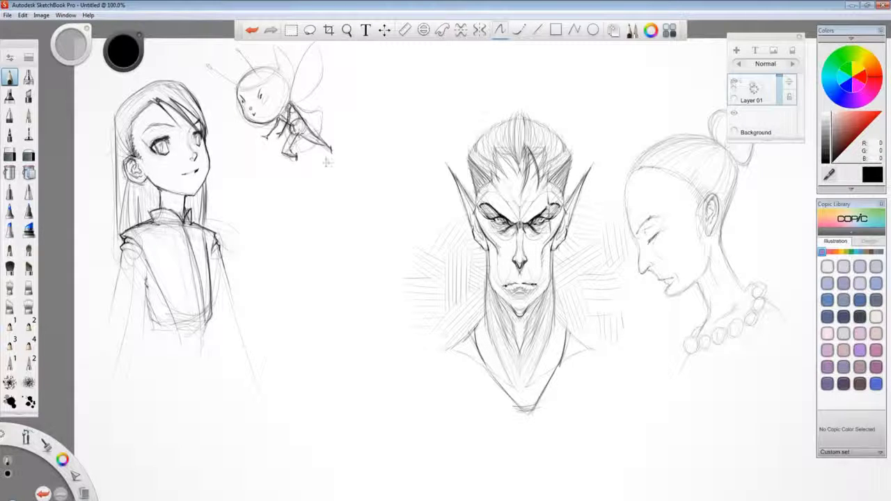
Touch up the fairy and start a wavy cloud contour with vertical hatching between it and the girl's head
left_click_drag(288, 103, 280, 124)
mouse_move(238, 89)
left_mouse_down()
mouse_move(289, 69)
mouse_move(290, 105)
mouse_move(321, 143)
mouse_move(283, 157)
left_mouse_up()
mouse_move(246, 126)
left_mouse_down()
mouse_move(230, 109)
mouse_move(214, 141)
left_mouse_up()
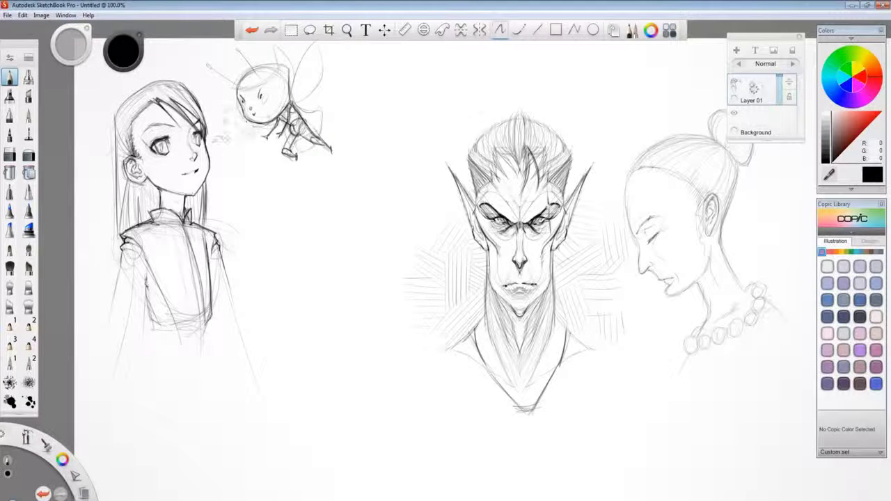
left_click_drag(285, 151, 229, 249)
left_click_drag(214, 96, 214, 138)
mouse_move(221, 92)
left_mouse_down()
mouse_move(221, 128)
mouse_move(229, 116)
left_mouse_up()
left_click_drag(234, 85, 235, 108)
Hatch vertical background lines from beside the girl's shoulder up to below the fairy's feet
left_click_drag(234, 249, 234, 287)
left_click_drag(241, 248, 240, 289)
left_click_drag(248, 243, 248, 276)
left_click_drag(255, 221, 259, 251)
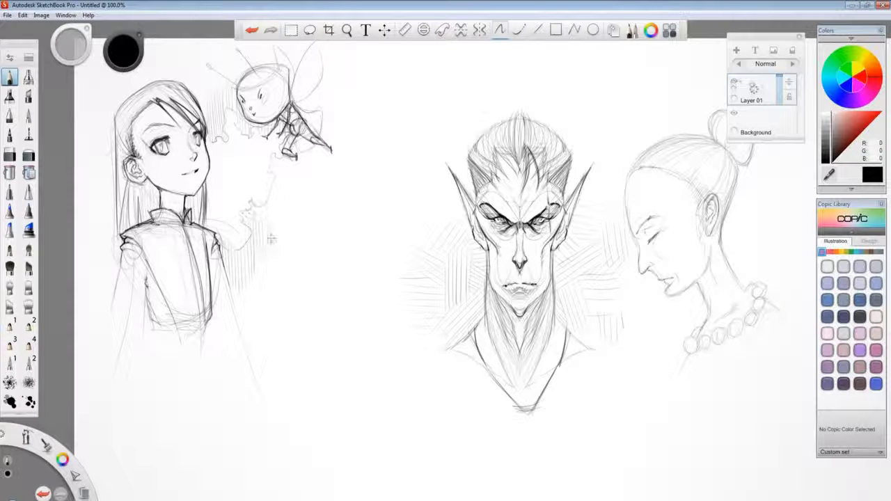
left_click_drag(270, 185, 273, 243)
left_click_drag(285, 159, 281, 213)
left_click_drag(304, 156, 304, 178)
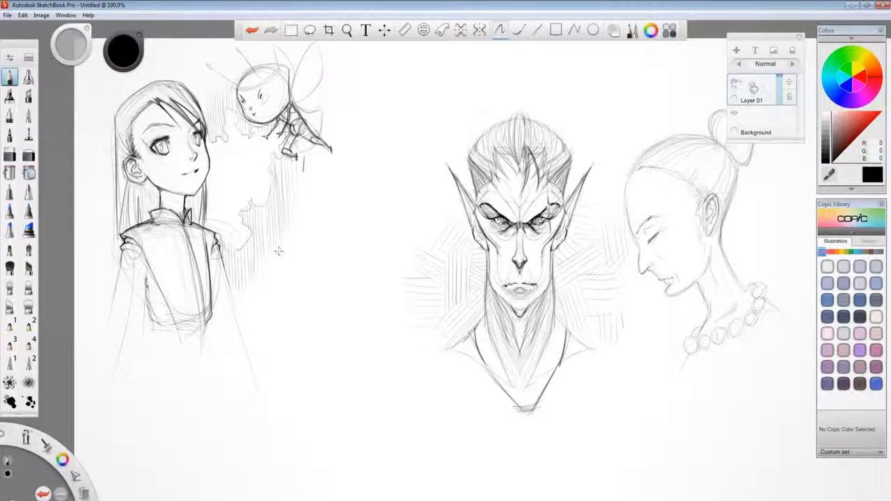
Give the elf a thin moustache and a dark pointed goatee
left_click_drag(500, 284, 511, 273)
left_click_drag(527, 306, 522, 324)
left_click_drag(535, 295, 527, 310)
left_click_drag(528, 312, 521, 322)
left_click_drag(516, 291, 522, 305)
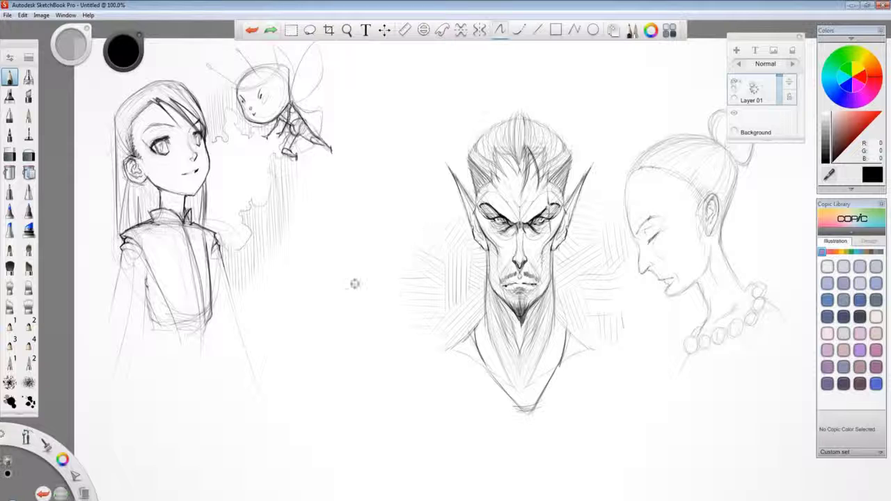
Sketch a wide-jawed cartoon head between the girl and the elf, with bulging eyes and a large pointed nose
left_click_drag(343, 220, 392, 327)
mouse_move(369, 241)
left_mouse_down()
mouse_move(305, 339)
mouse_move(389, 320)
left_mouse_up()
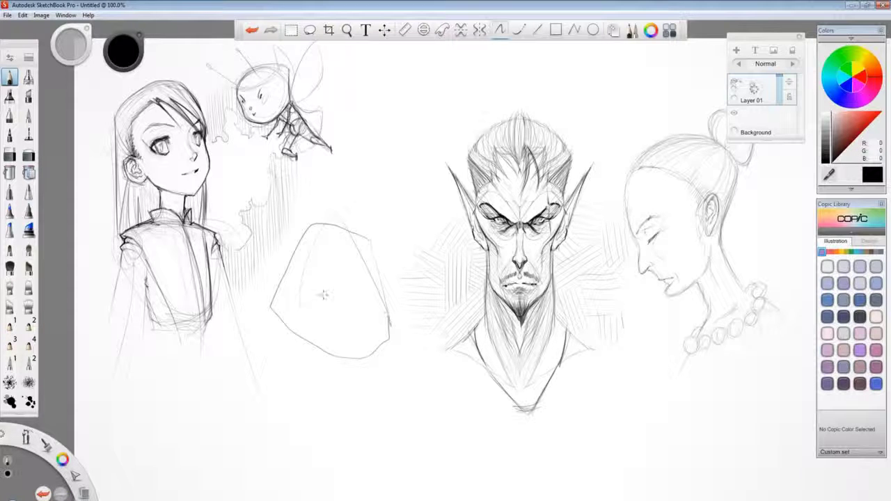
left_click_drag(323, 283, 334, 295)
left_click_drag(364, 282, 369, 297)
left_click_drag(310, 285, 333, 298)
mouse_move(367, 281)
left_mouse_down()
mouse_move(354, 313)
mouse_move(340, 311)
left_mouse_up()
mouse_move(346, 312)
left_mouse_down()
mouse_move(376, 322)
mouse_move(365, 327)
mouse_move(373, 318)
left_mouse_up()
Detail the cartoon head's eyes with pupils and eye bags, and add wrinkles across its forehead
mouse_move(343, 291)
left_mouse_down()
mouse_move(344, 303)
mouse_move(336, 295)
mouse_move(374, 292)
left_mouse_up()
left_click(314, 288)
left_click_drag(312, 300, 336, 299)
left_click_drag(360, 295, 374, 292)
left_click_drag(318, 272, 369, 268)
mouse_move(312, 266)
left_mouse_down()
mouse_move(324, 247)
mouse_move(350, 259)
left_mouse_up()
left_click_drag(330, 269, 368, 266)
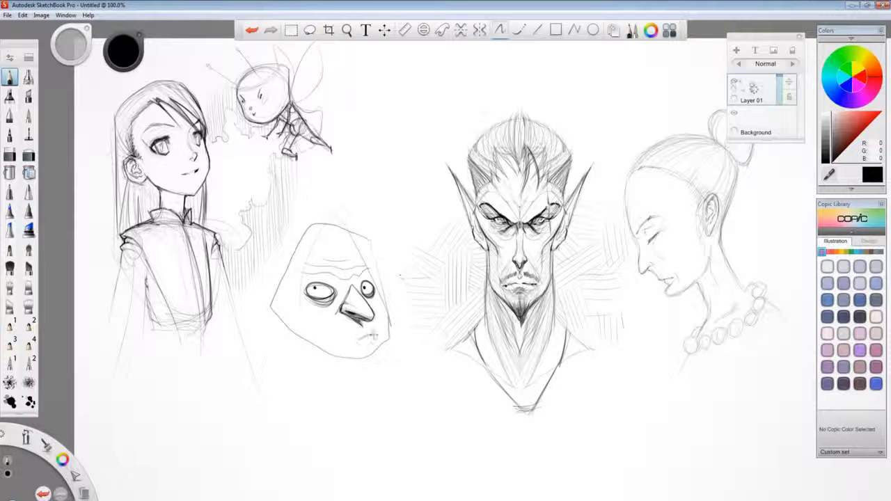
Draw the cartoon man's thick protruding lips and darken the outline of his cheek, chin and jaw
mouse_move(359, 341)
left_mouse_down()
mouse_move(380, 324)
mouse_move(378, 341)
left_mouse_up()
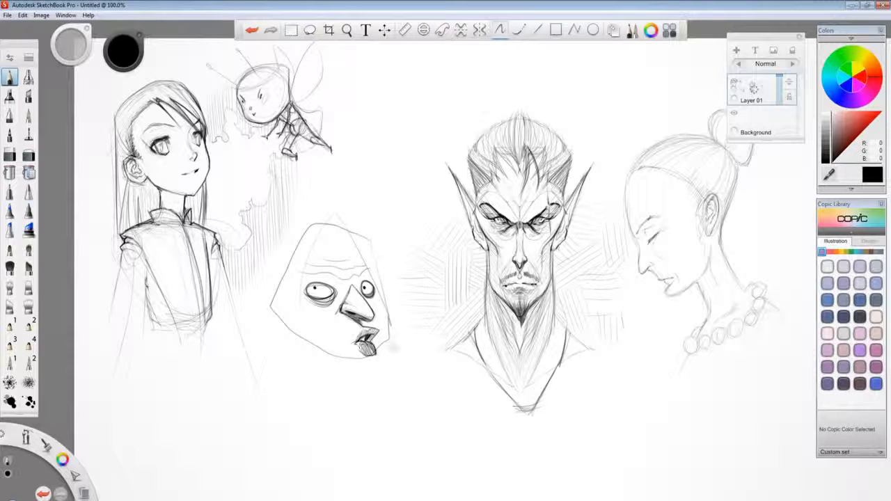
key("ctrl+z")
key("ctrl+z")
mouse_move(355, 217)
left_mouse_down()
mouse_move(387, 337)
mouse_move(344, 362)
mouse_move(296, 330)
left_mouse_up()
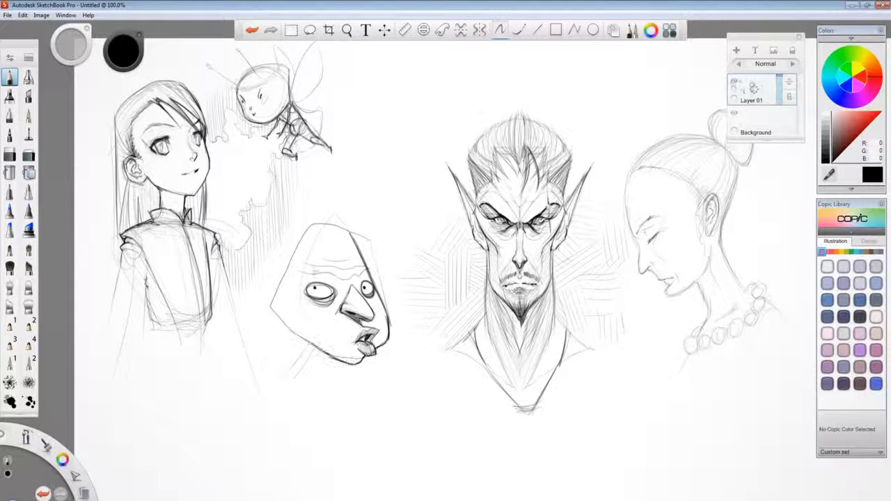
mouse_move(365, 359)
left_mouse_down()
mouse_move(314, 345)
mouse_move(275, 312)
left_mouse_up()
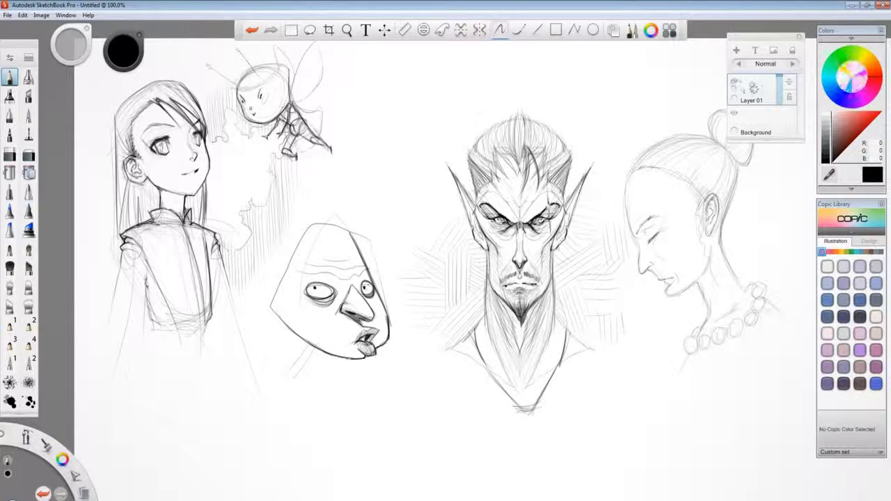
left_click(308, 336)
left_click(322, 342)
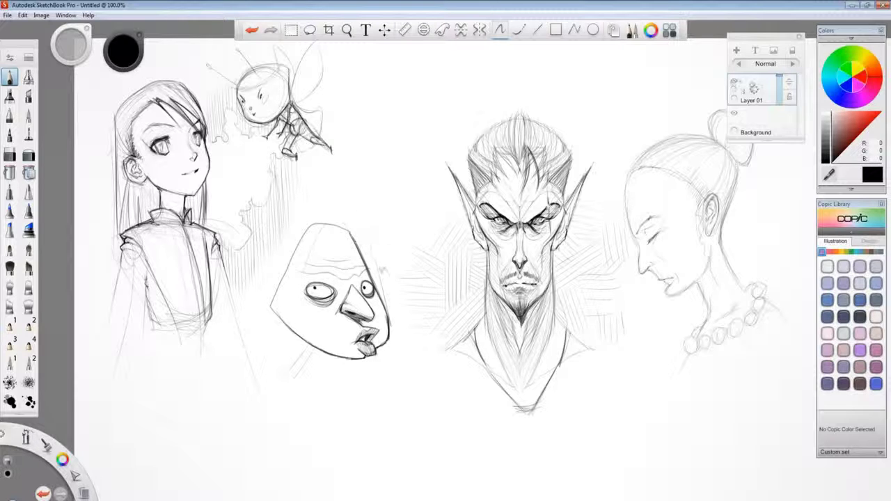
Draw the cartoon man's pointed ear with inner folds and a dark patch of hair beside it
left_click_drag(277, 285, 257, 264)
mouse_move(255, 263)
left_mouse_down()
mouse_move(273, 266)
mouse_move(269, 298)
left_mouse_up()
left_click_drag(273, 266, 280, 284)
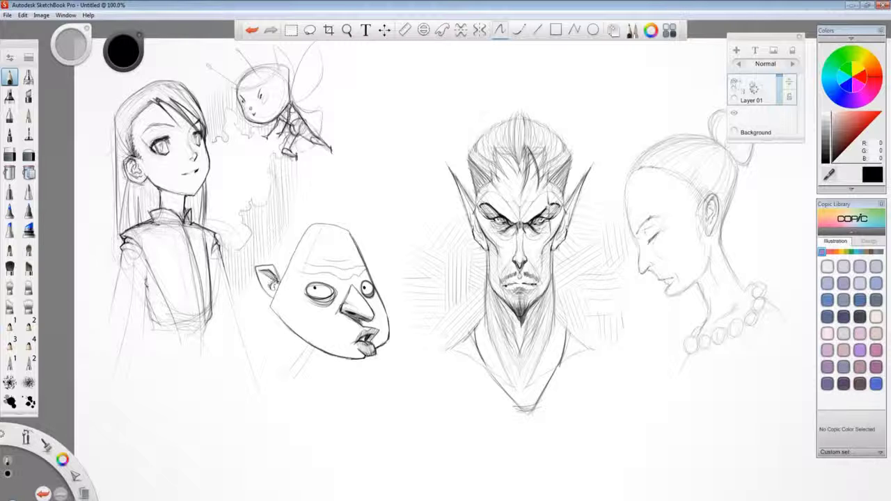
mouse_move(272, 284)
left_mouse_down()
mouse_move(269, 273)
mouse_move(259, 298)
left_mouse_up()
left_click_drag(293, 268, 274, 285)
Draw the cartoon man's sloping shoulders and start filling his bulky body with curved hatching
left_click_drag(298, 248, 248, 345)
left_click_drag(389, 341, 403, 387)
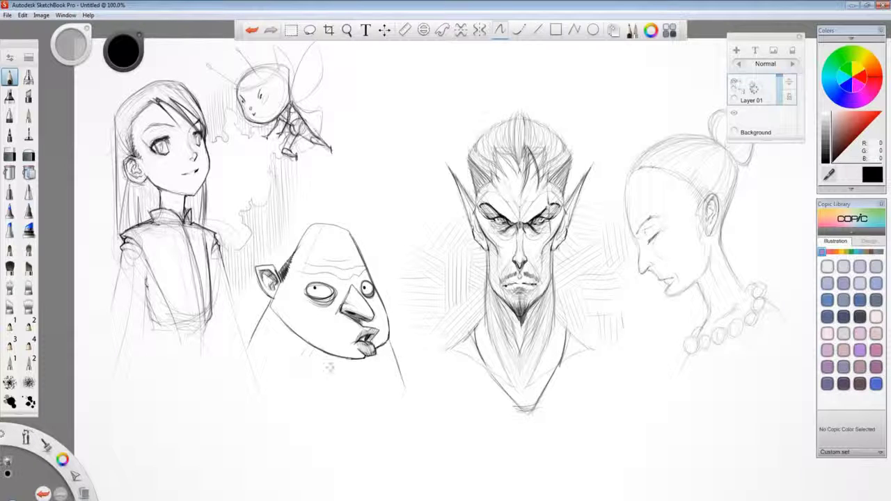
mouse_move(310, 317)
left_mouse_down()
mouse_move(271, 347)
mouse_move(247, 397)
left_mouse_up()
left_click_drag(306, 358, 364, 367)
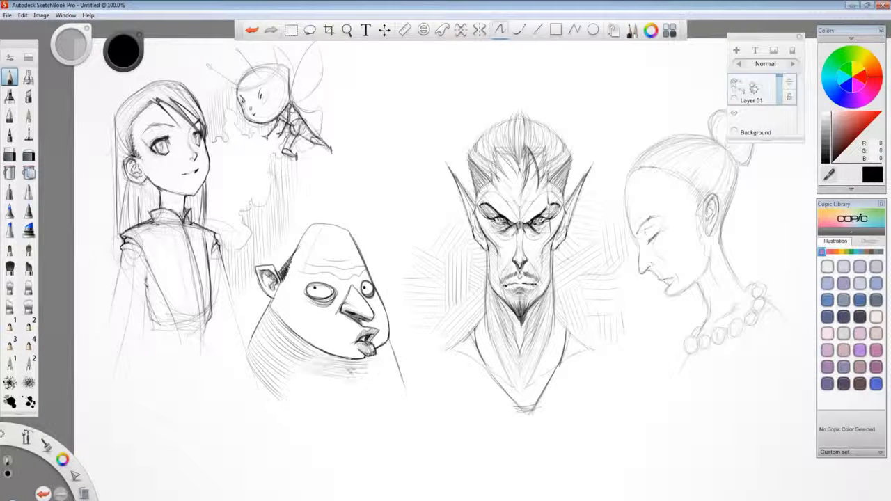
left_click_drag(268, 354, 361, 379)
left_click_drag(281, 403, 357, 418)
left_click_drag(264, 372, 325, 398)
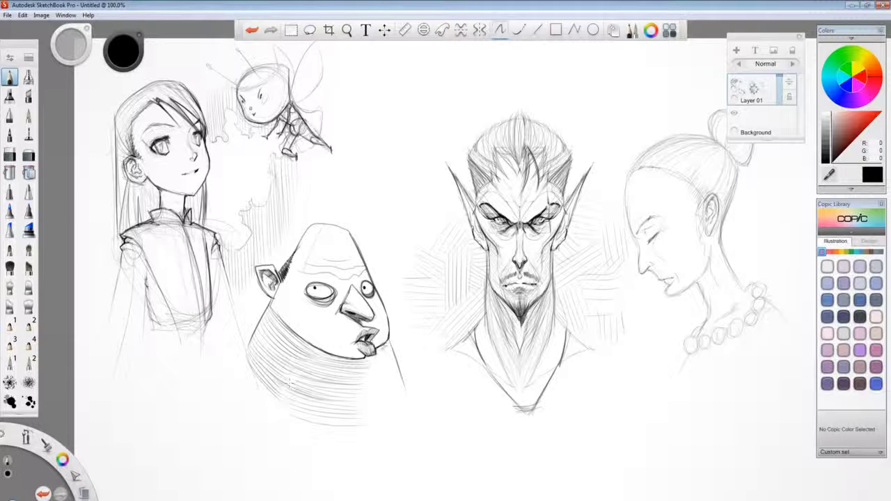
Extend the curved hatching across the rest of the cartoon man's body and reinforce its edges beside the jaw
left_click_drag(369, 340, 405, 396)
mouse_move(336, 408)
left_mouse_down()
mouse_move(403, 417)
mouse_move(292, 426)
left_mouse_up()
left_click_drag(333, 389, 280, 410)
left_click_drag(347, 378, 294, 390)
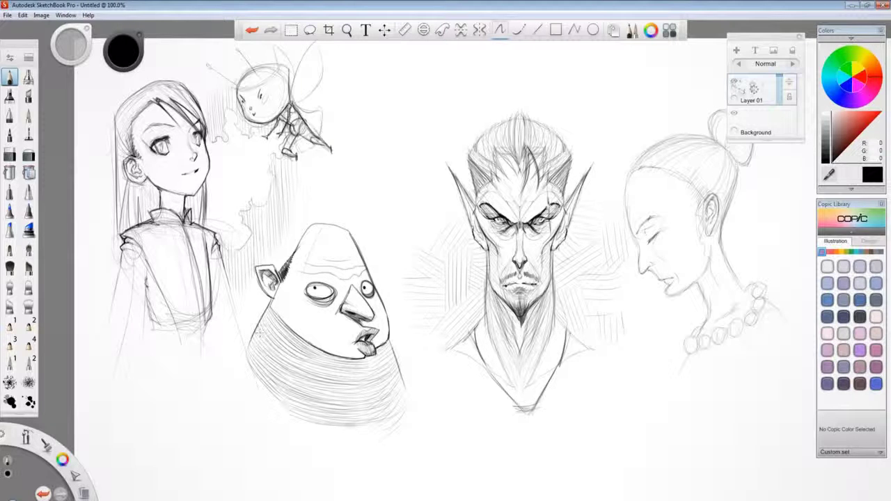
left_click_drag(390, 342, 399, 367)
left_click_drag(271, 304, 294, 331)
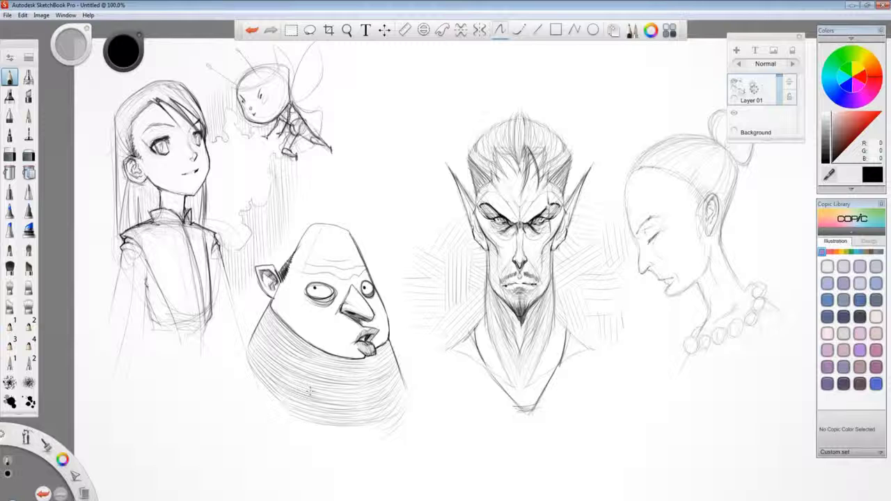
Clear a narrow strip through the body hatching and draw the cartoon man's first thin arm along it
left_click_drag(274, 330, 291, 423)
key("ctrl+z")
key("ctrl+y")
key("ctrl+z")
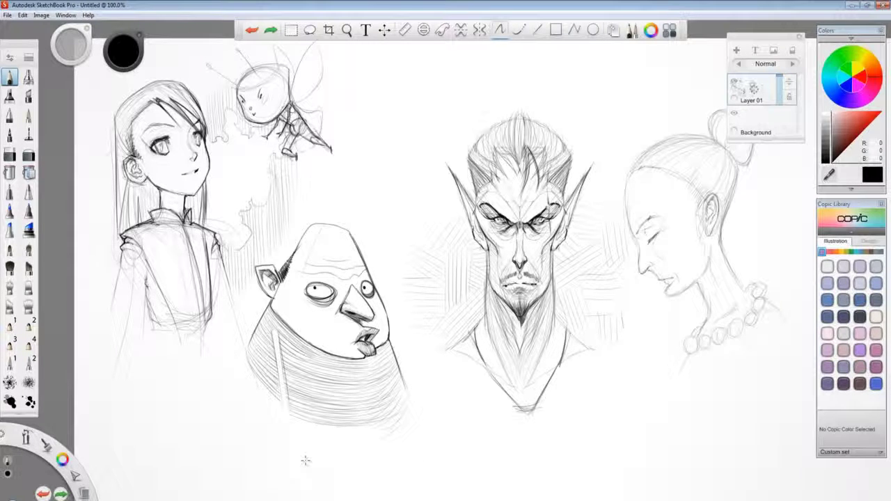
left_click_drag(272, 330, 290, 418)
left_click_drag(274, 346, 288, 400)
left_click_drag(276, 340, 287, 410)
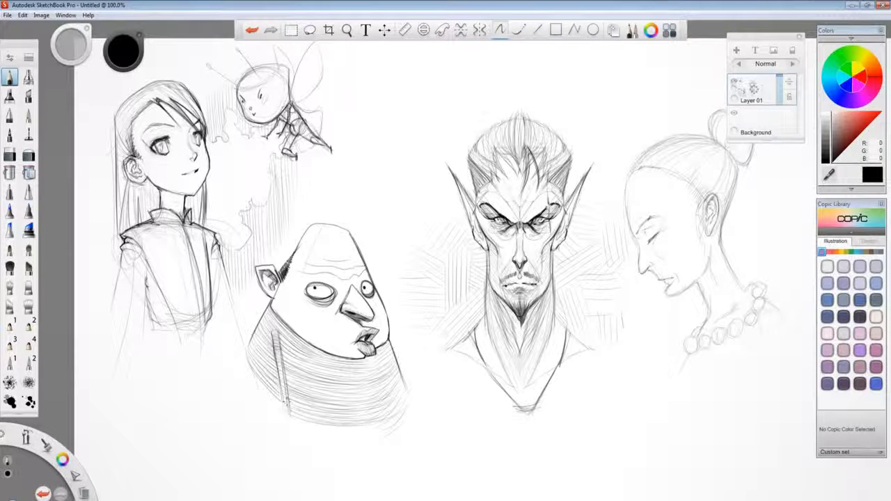
left_click_drag(275, 338, 289, 413)
left_click_drag(283, 379, 290, 421)
mouse_move(251, 348)
left_mouse_down()
mouse_move(264, 325)
mouse_move(269, 369)
mouse_move(246, 357)
left_mouse_up()
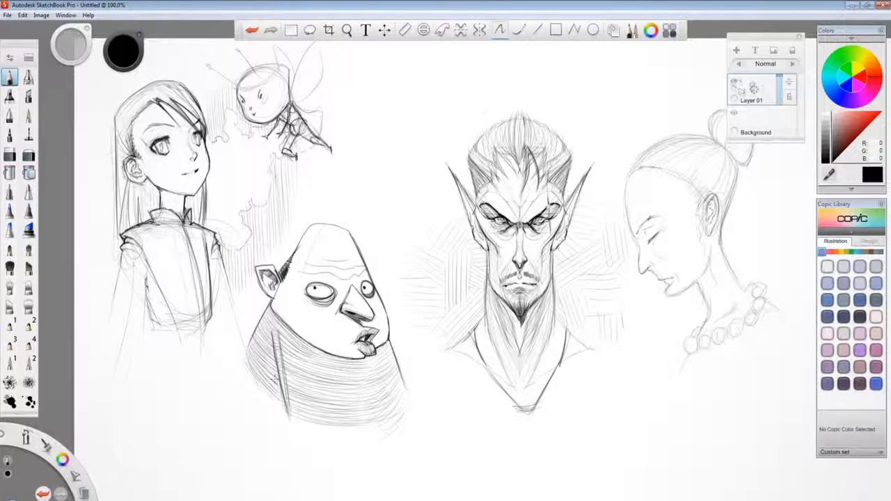
Draw the cartoon man's second thin arm, add small square hands to both arms, and touch up the girl's collar
mouse_move(392, 356)
left_mouse_down()
mouse_move(418, 399)
mouse_move(394, 356)
left_mouse_up()
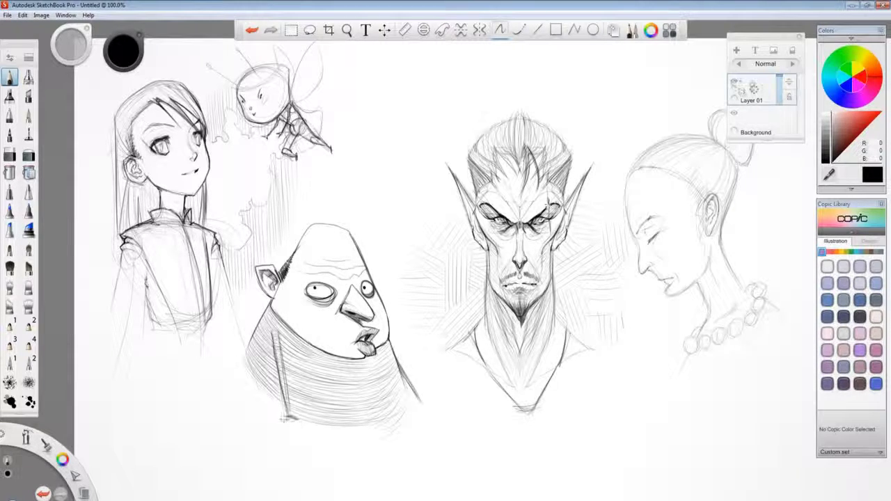
key("ctrl+z")
left_click_drag(286, 417, 296, 424)
mouse_move(417, 399)
left_mouse_down()
mouse_move(425, 399)
mouse_move(404, 371)
left_mouse_up()
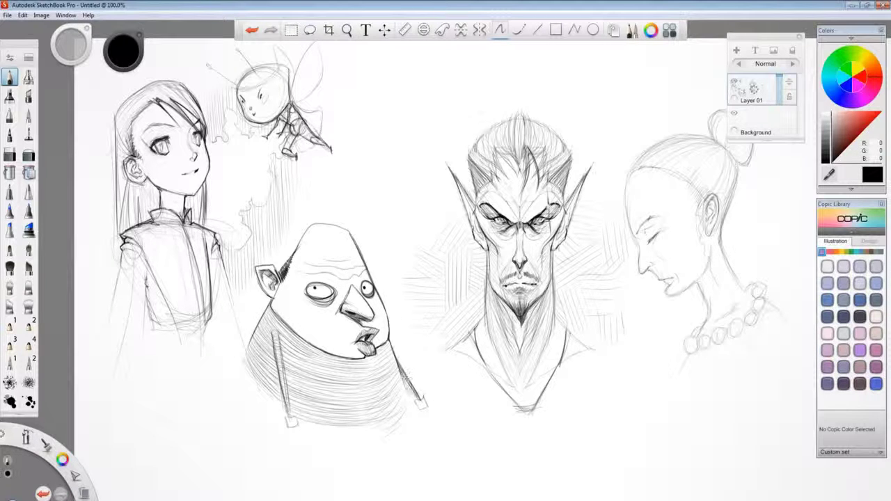
left_click_drag(289, 416, 276, 337)
left_click_drag(151, 211, 180, 219)
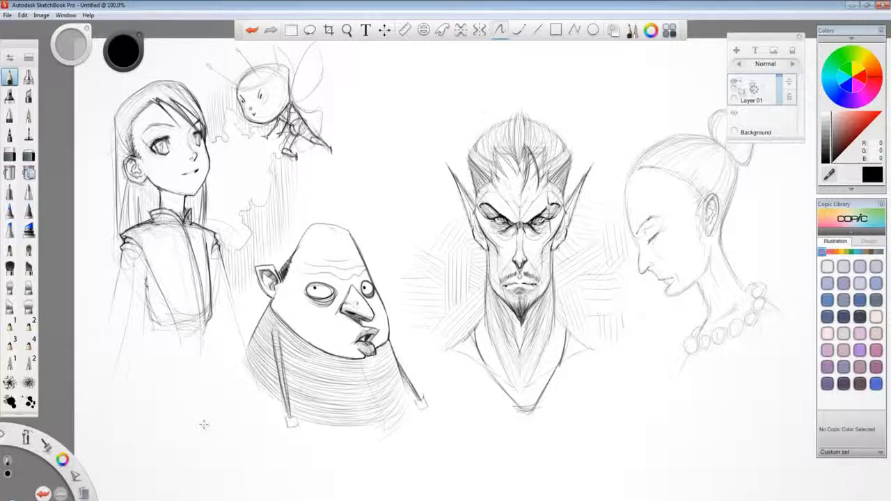
Sketch a tall narrow head in the empty space beside the woman in profile, with upswept flat-top hair
key("space")
mouse_move(621, 422)
left_mouse_down()
mouse_move(525, 404)
mouse_move(411, 431)
left_mouse_up()
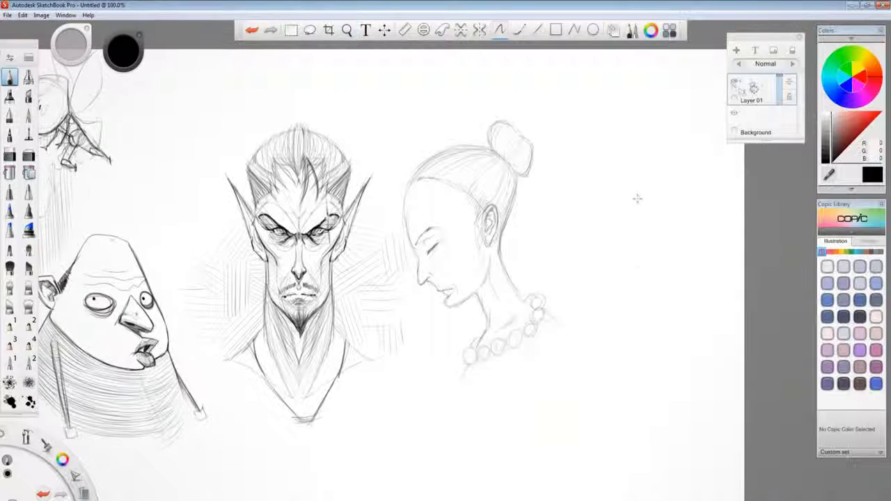
mouse_move(576, 210)
left_mouse_down()
mouse_move(566, 168)
mouse_move(578, 257)
mouse_move(654, 267)
mouse_move(652, 218)
mouse_move(576, 115)
mouse_move(654, 160)
mouse_move(658, 213)
left_mouse_up()
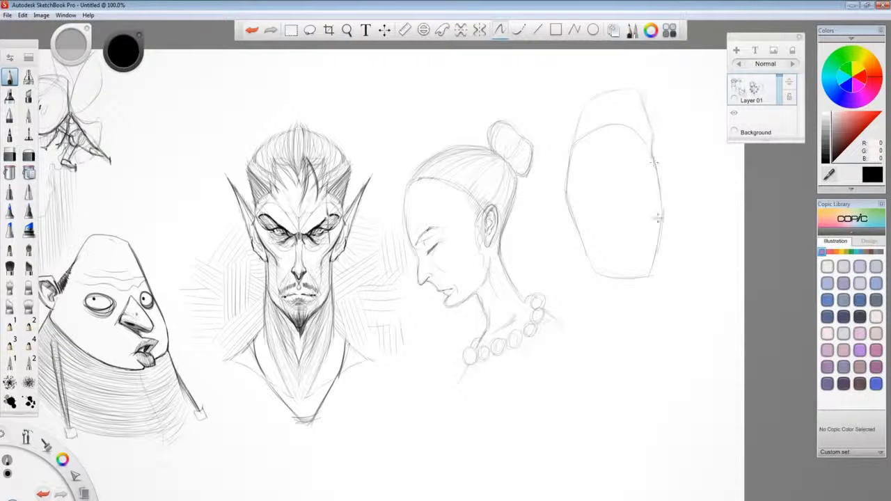
mouse_move(642, 102)
left_mouse_down()
mouse_move(652, 148)
mouse_move(642, 150)
left_mouse_up()
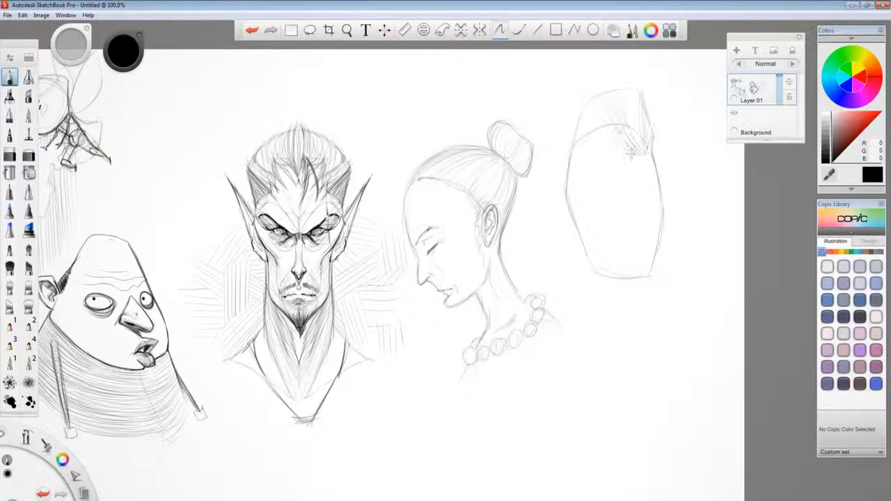
mouse_move(590, 100)
left_mouse_down()
mouse_move(618, 145)
mouse_move(644, 154)
left_mouse_up()
key("ctrl+z")
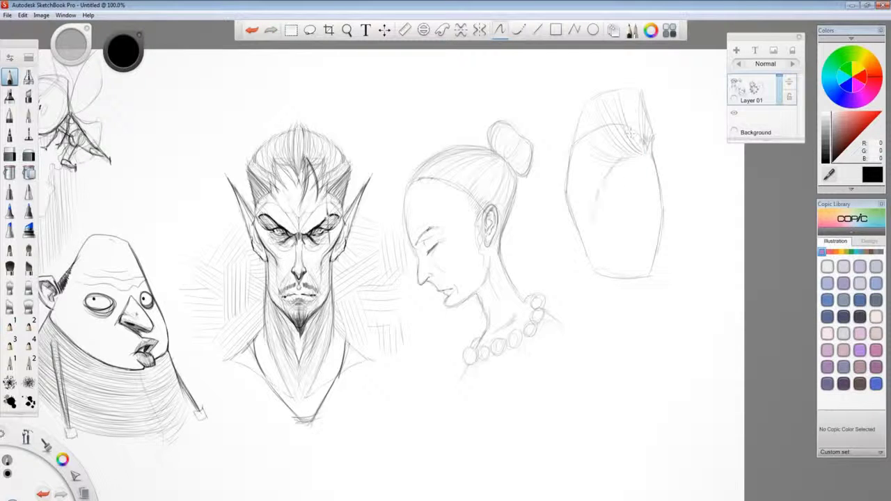
key("ctrl+z")
mouse_move(577, 141)
left_mouse_down()
mouse_move(607, 131)
mouse_move(647, 149)
mouse_move(632, 135)
left_mouse_up()
left_click_drag(595, 109, 651, 130)
Draw the tall head's ear, round eyes, long nose and smiling mouth, and reinforce the side of the face
mouse_move(595, 137)
left_mouse_down()
mouse_move(574, 153)
mouse_move(568, 187)
mouse_move(588, 222)
left_mouse_up()
mouse_move(609, 180)
left_mouse_down()
mouse_move(613, 189)
mouse_move(653, 179)
mouse_move(614, 185)
mouse_move(645, 167)
left_mouse_up()
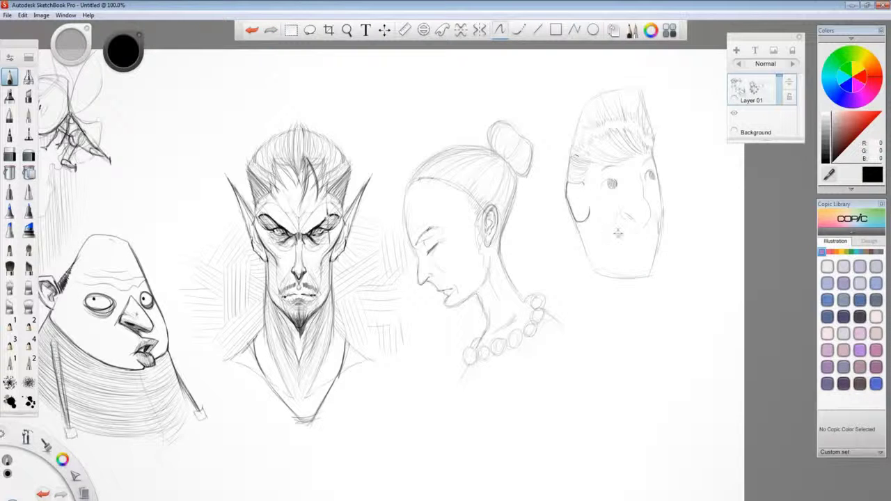
mouse_move(618, 233)
left_mouse_down()
mouse_move(651, 231)
mouse_move(649, 241)
left_mouse_up()
key("ctrl+z")
key("ctrl+z")
mouse_move(582, 224)
left_mouse_down()
mouse_move(587, 258)
mouse_move(577, 117)
left_mouse_up()
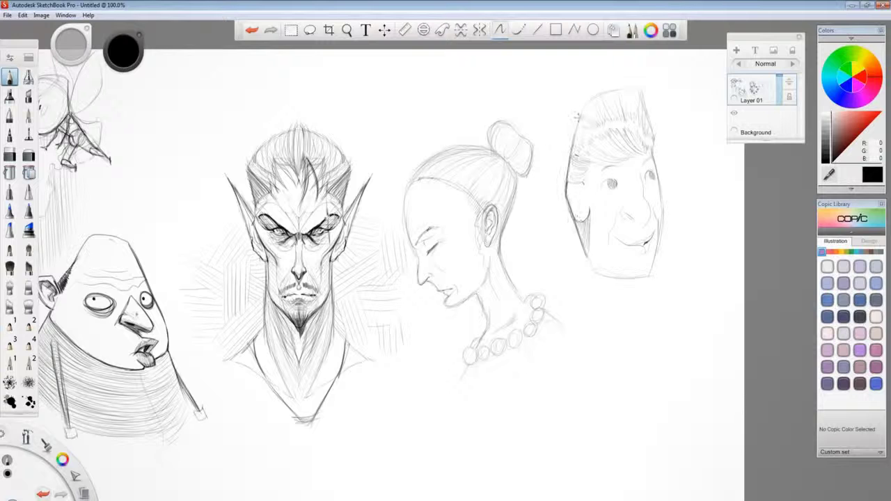
Darken the tall head's outline along the flat-top hair, face sides and jaw
left_click_drag(585, 209, 593, 273)
mouse_move(658, 152)
left_mouse_down()
mouse_move(597, 172)
mouse_move(611, 185)
mouse_move(646, 175)
mouse_move(641, 90)
left_mouse_up()
left_click_drag(585, 102, 641, 89)
mouse_move(593, 241)
left_mouse_down()
mouse_move(633, 277)
mouse_move(591, 261)
left_mouse_up()
left_click_drag(661, 257, 663, 208)
Draw thin arms hanging beside the tall head, define its chin curve and change the mouth to a narrow open shape
mouse_move(650, 276)
left_mouse_down()
mouse_move(660, 233)
mouse_move(673, 276)
left_mouse_up()
mouse_move(594, 257)
left_mouse_down()
mouse_move(586, 311)
mouse_move(597, 336)
left_mouse_up()
left_click_drag(672, 276, 676, 324)
mouse_move(591, 241)
left_mouse_down()
mouse_move(634, 277)
mouse_move(649, 277)
left_mouse_up()
mouse_move(640, 277)
left_mouse_down()
mouse_move(640, 194)
mouse_move(642, 259)
left_mouse_up()
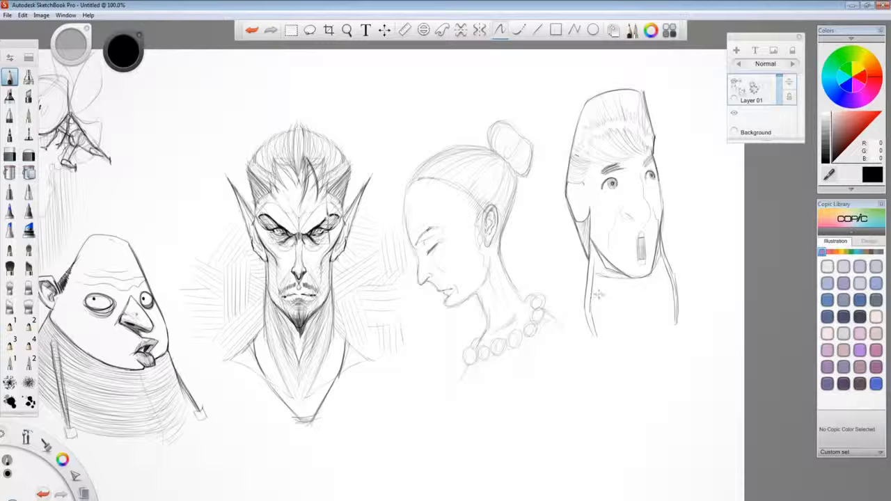
Add a waistline, short trousers and two thin legs beneath the tall-headed character
left_click_drag(593, 277, 657, 264)
left_click_drag(664, 226, 654, 277)
left_click_drag(596, 275, 599, 310)
left_click_drag(598, 306, 657, 292)
mouse_move(658, 269)
left_mouse_down()
mouse_move(658, 301)
mouse_move(621, 375)
left_mouse_up()
left_click_drag(643, 309, 646, 366)
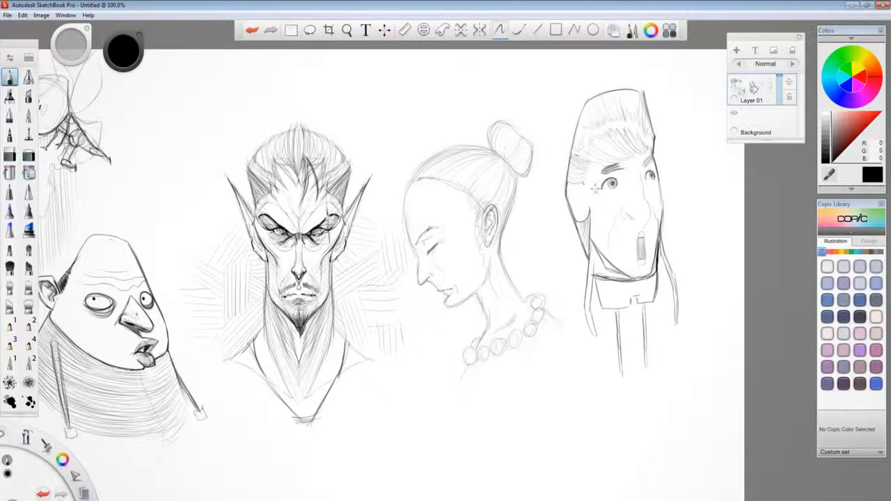
Replace the tall-headed character's open mouth with a small smile beneath the nose
key("ctrl+z")
mouse_move(635, 222)
left_mouse_down()
mouse_move(656, 215)
mouse_move(642, 227)
mouse_move(653, 224)
left_mouse_up()
key("ctrl+z")
key("ctrl+z")
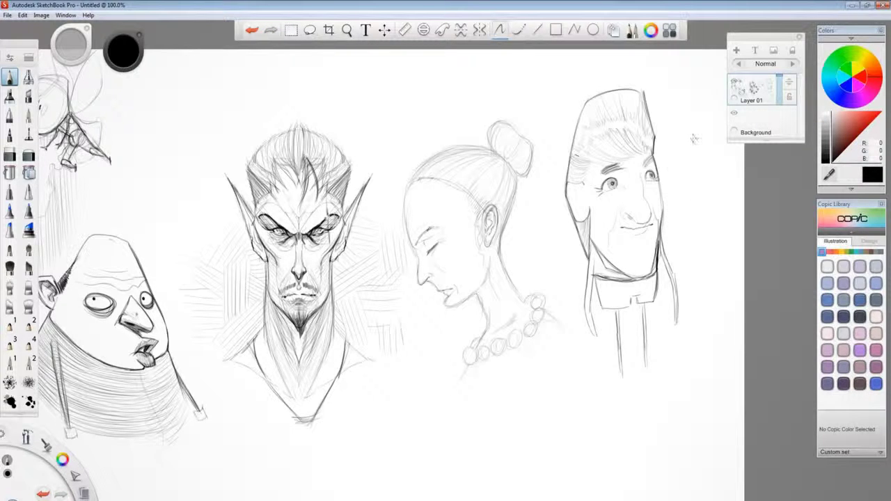
Remove the tall-headed character's chin curve and redraw the sides so the face runs straight into the body
key("ctrl+z")
key("ctrl+z")
key("ctrl+z")
key("ctrl+z")
left_click_drag(662, 194, 656, 272)
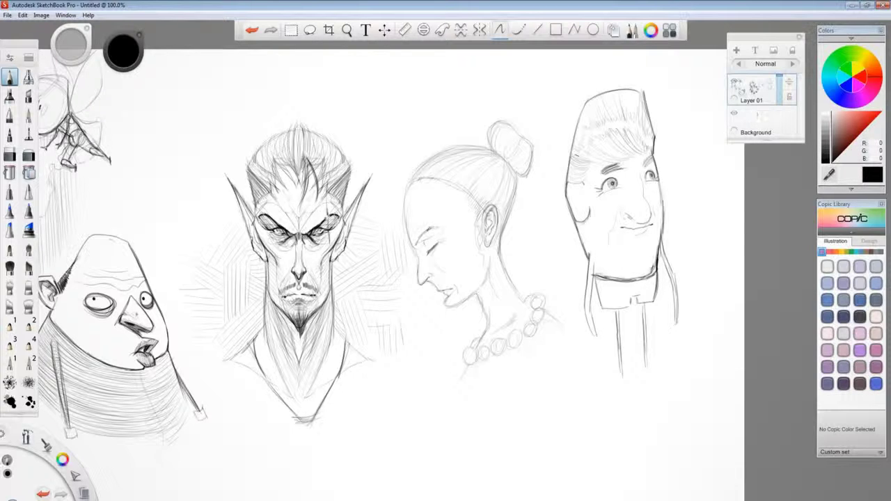
left_click_drag(595, 244, 585, 267)
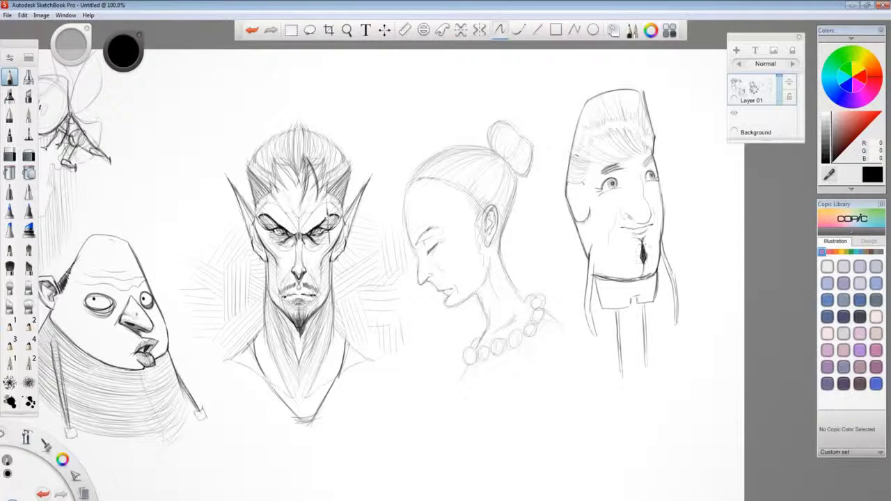
left_click_drag(636, 240, 606, 238)
key("ctrl+z")
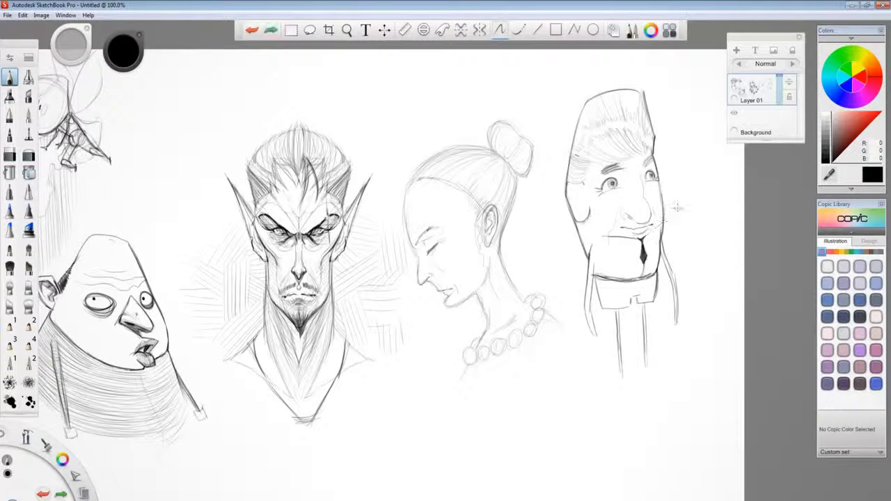
key("ctrl+z")
Redraw the lower body sides and the short trousers' outline on the tall-headed character
mouse_move(593, 275)
left_mouse_down()
mouse_move(605, 311)
mouse_move(598, 341)
left_mouse_up()
left_click_drag(590, 256, 595, 343)
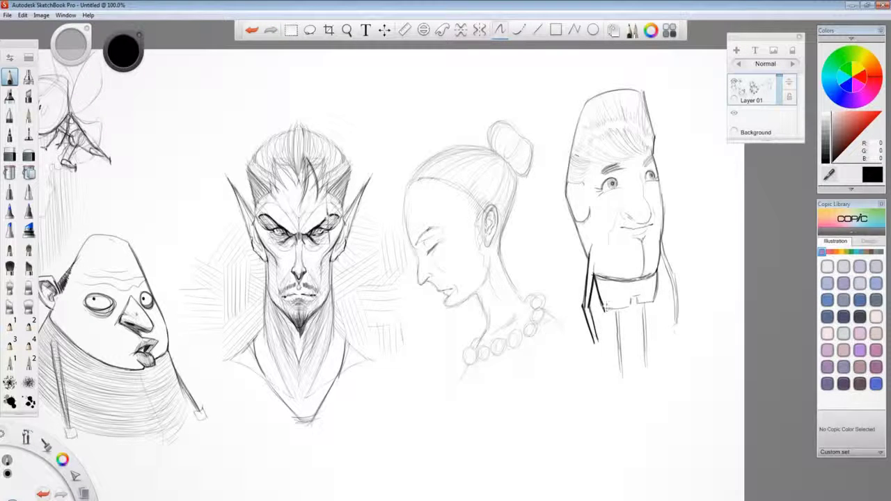
left_click_drag(607, 307, 617, 310)
left_click_drag(617, 312, 622, 376)
mouse_move(592, 252)
left_mouse_down()
mouse_move(592, 321)
mouse_move(623, 318)
mouse_move(681, 284)
mouse_move(598, 279)
left_mouse_up()
left_click_drag(615, 309, 641, 301)
left_click_drag(658, 270, 653, 303)
Redraw the tall-headed character's limbs as two shorter legs with small feet and two thin curved arms
mouse_move(617, 310)
left_mouse_down()
mouse_move(640, 338)
mouse_move(636, 351)
mouse_move(612, 358)
left_mouse_up()
mouse_move(646, 306)
left_mouse_down()
mouse_move(636, 352)
mouse_move(615, 363)
left_mouse_up()
left_click_drag(632, 354, 649, 357)
left_click_drag(592, 237, 577, 310)
left_click_drag(674, 301, 662, 228)
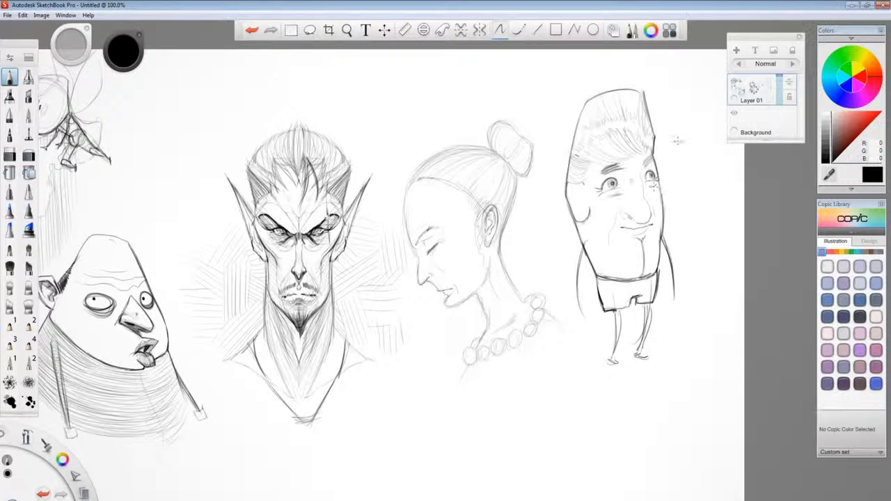
Define the tall-headed character's ear and sideburn, and hatch shading along the face edge beneath the ear
left_click_drag(592, 202, 577, 222)
mouse_move(585, 181)
left_mouse_down()
mouse_move(575, 199)
mouse_move(583, 243)
mouse_move(570, 203)
mouse_move(577, 242)
left_mouse_up()
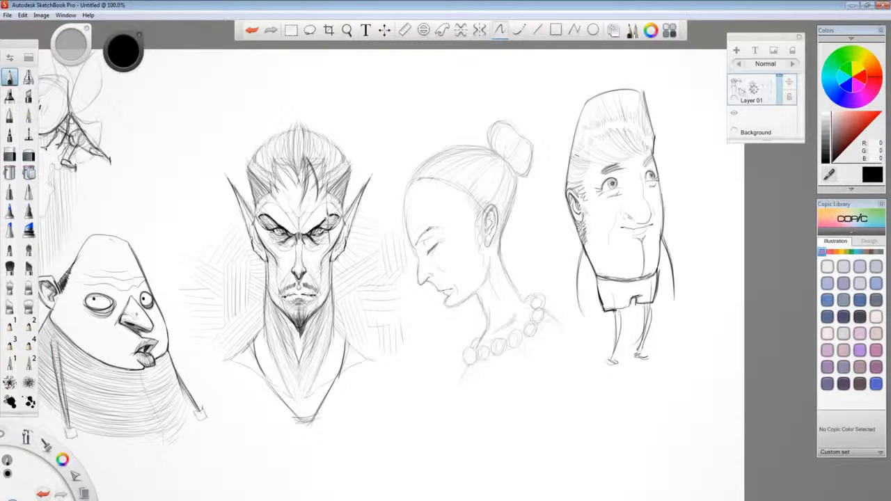
left_click_drag(589, 206, 575, 240)
Hatch the side of the tall-headed character's hair, then undo the latest shading strokes
mouse_move(578, 144)
left_mouse_down()
mouse_move(567, 185)
mouse_move(575, 199)
left_mouse_up()
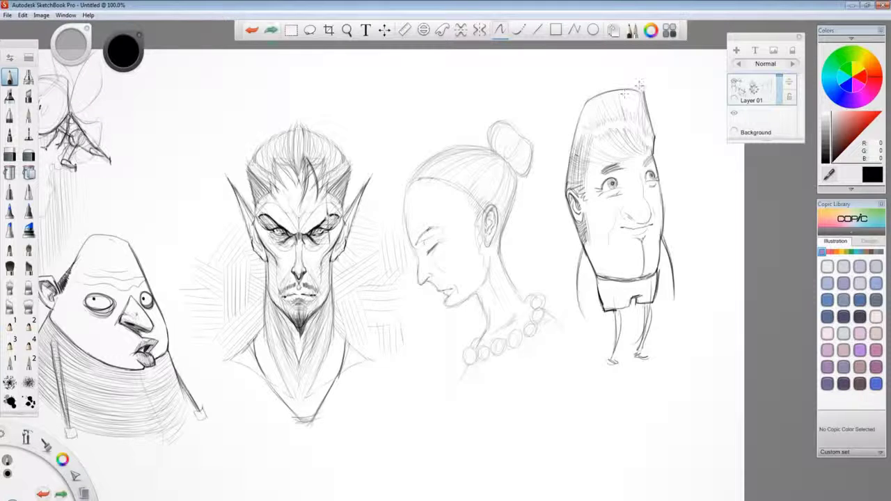
key("ctrl+z")
key("ctrl+z")
key("ctrl+z")
key("ctrl+z")
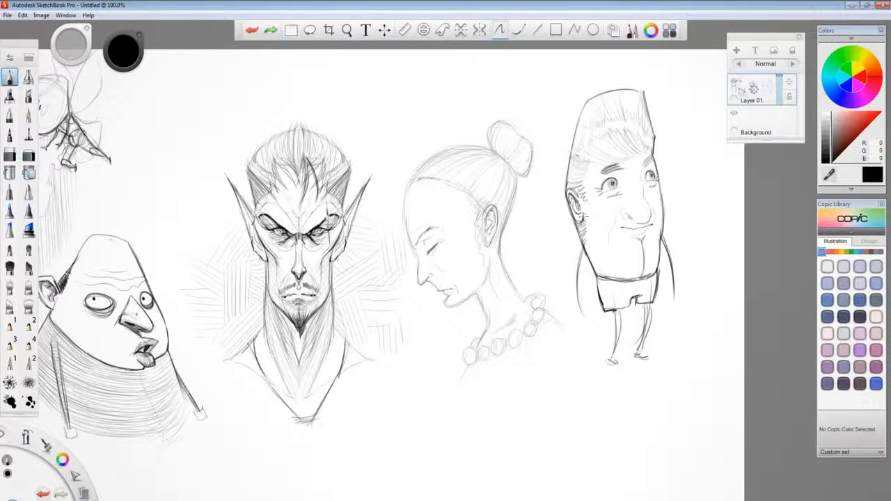
Darken the tall-headed character's waistband and trouser outline, and thicken both legs with a second contour
left_click_drag(597, 276, 657, 277)
mouse_move(599, 279)
left_mouse_down()
mouse_move(660, 272)
mouse_move(653, 300)
left_mouse_up()
left_click_drag(644, 305, 639, 353)
left_click_drag(647, 305, 642, 352)
mouse_move(618, 312)
left_mouse_down()
mouse_move(609, 362)
mouse_move(624, 345)
left_mouse_up()
left_click_drag(625, 307, 612, 323)
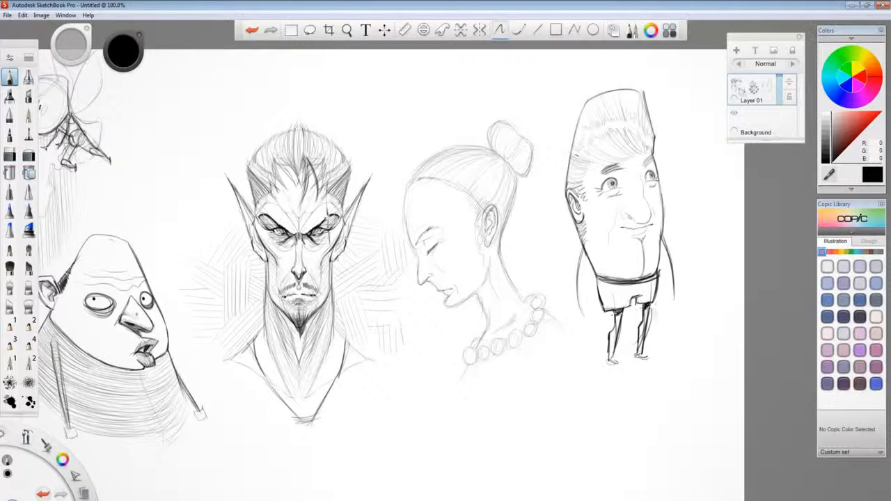
Thicken the tall-headed character's arms, give them small hands, and add dark accents to the hairline and sideburn
left_click_drag(588, 238, 581, 317)
left_click_drag(662, 247, 672, 310)
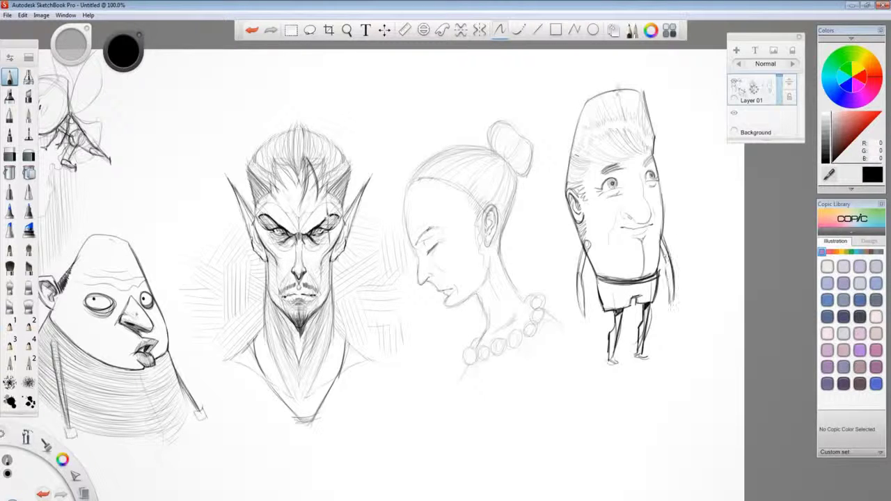
left_click_drag(605, 142, 582, 166)
left_click_drag(589, 178, 578, 190)
left_click_drag(656, 132, 652, 144)
left_click_drag(591, 246, 600, 276)
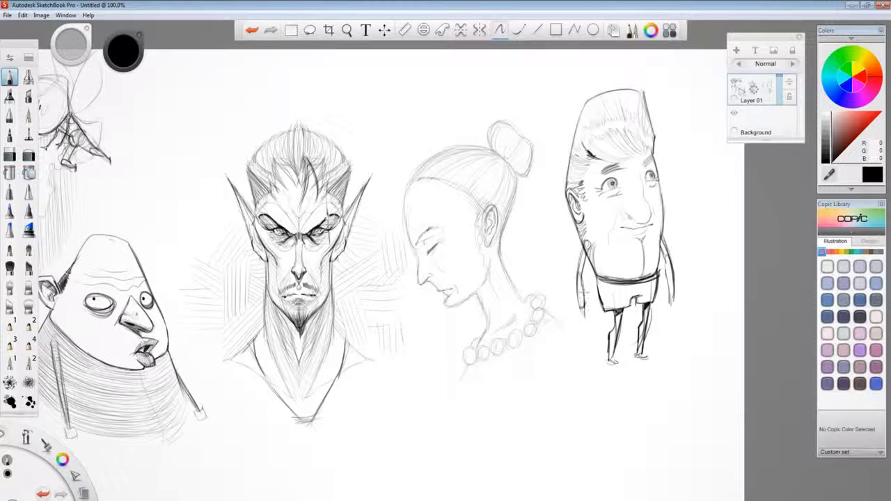
left_click_drag(669, 280, 670, 306)
left_click_drag(589, 304, 586, 324)
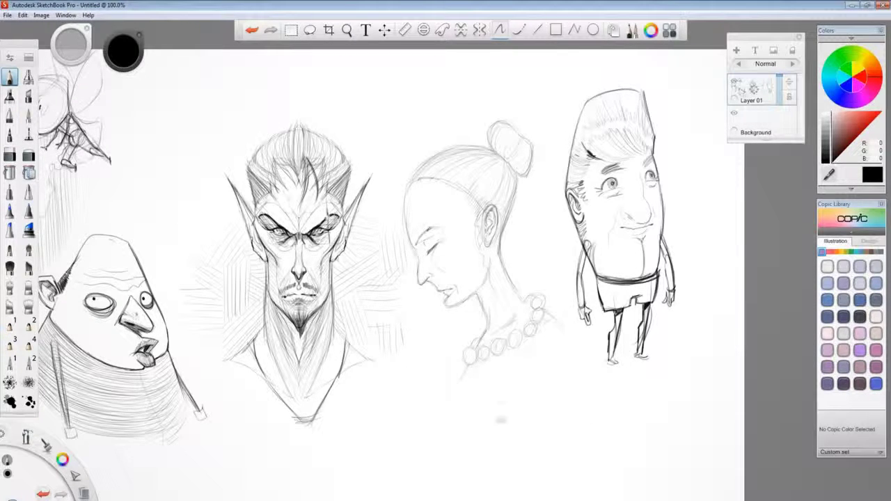
Select the woman in profile and the tall-headed man together, shrink them and move them into the canvas's upper-right corner
key("space")
mouse_move(501, 420)
left_mouse_down()
mouse_move(564, 418)
mouse_move(473, 443)
left_mouse_up()
key("m")
mouse_move(374, 99)
left_mouse_down()
mouse_move(671, 418)
mouse_move(594, 456)
left_mouse_up()
key("v")
left_click_drag(546, 253, 656, 165)
key("Escape")
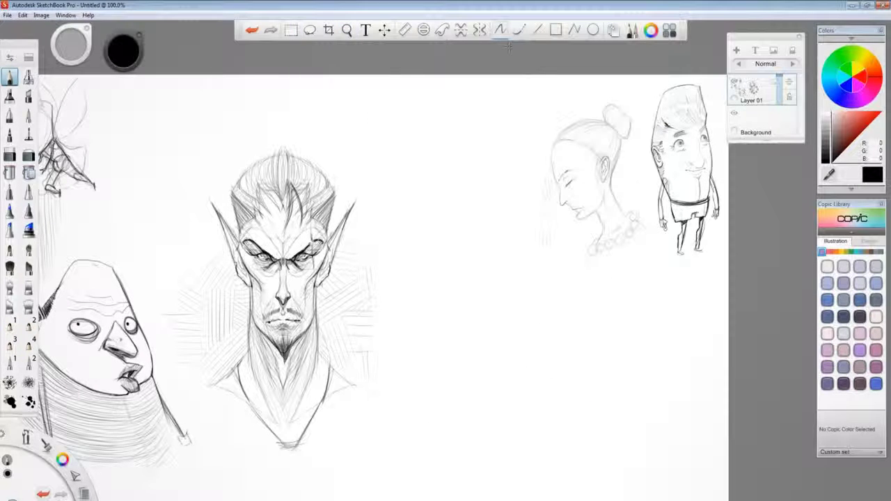
Sketch a large rounded creature beside the elf with a small domed head, two eyes, a neckline and an inner belly curve
mouse_move(429, 350)
left_mouse_down()
mouse_move(558, 351)
mouse_move(543, 392)
left_mouse_up()
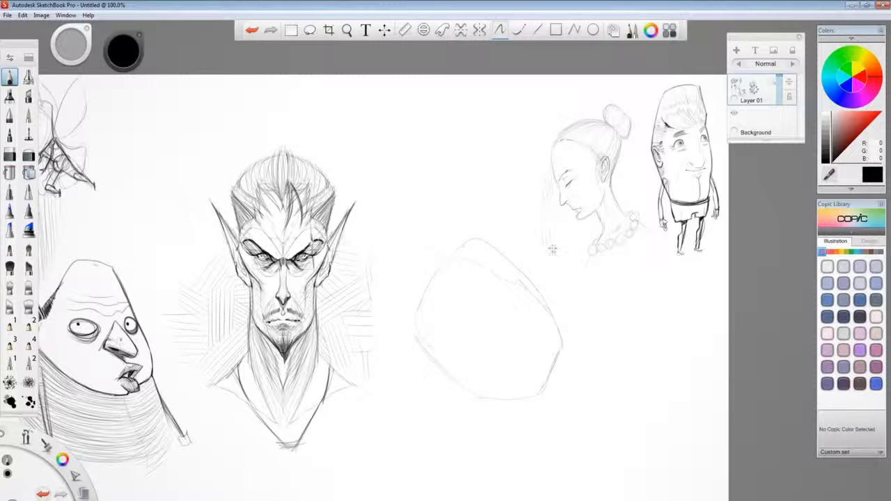
left_click_drag(429, 282, 525, 388)
left_click_drag(465, 258, 518, 282)
left_click_drag(492, 249, 511, 266)
left_click_drag(461, 250, 473, 245)
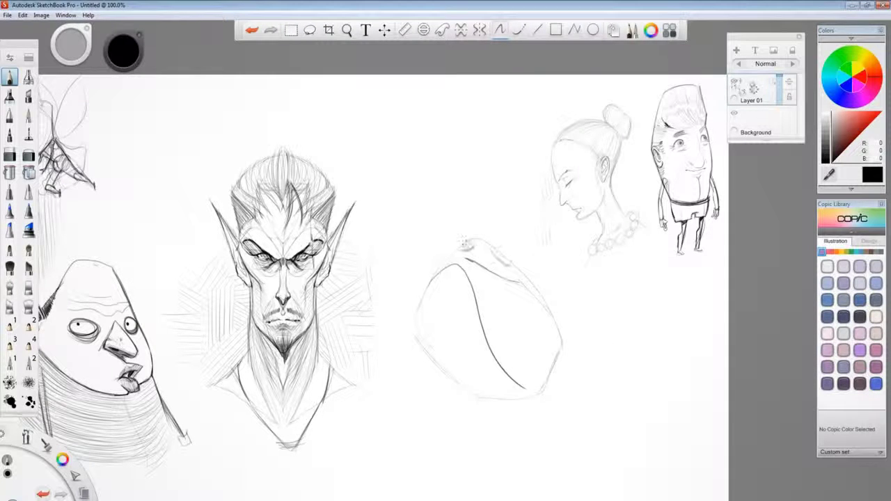
left_click(465, 245)
left_click(500, 253)
Add two thin legs and a second belly curve to the round creature and darken its body outline
left_click_drag(418, 332, 459, 445)
mouse_move(543, 394)
left_mouse_down()
mouse_move(554, 445)
mouse_move(518, 382)
left_mouse_up()
left_click_drag(447, 284, 528, 394)
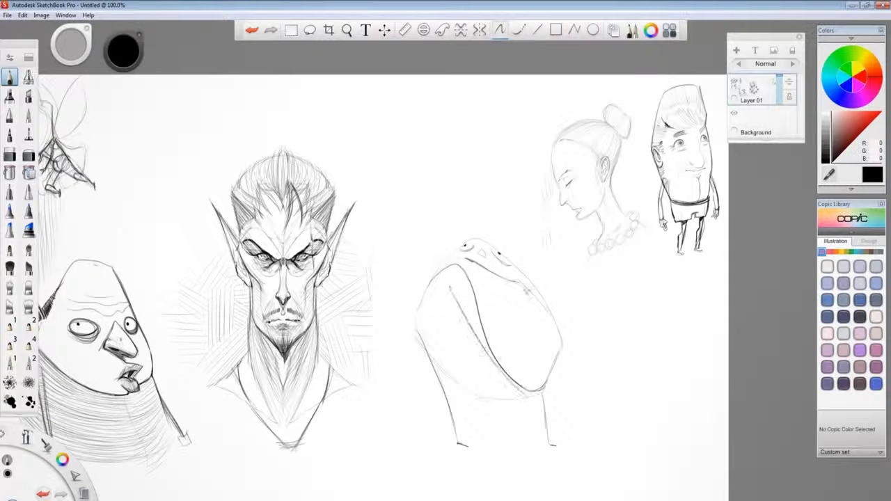
mouse_move(547, 306)
left_mouse_down()
mouse_move(544, 388)
mouse_move(549, 370)
left_mouse_up()
mouse_move(426, 291)
left_mouse_down()
mouse_move(416, 328)
mouse_move(442, 397)
left_mouse_up()
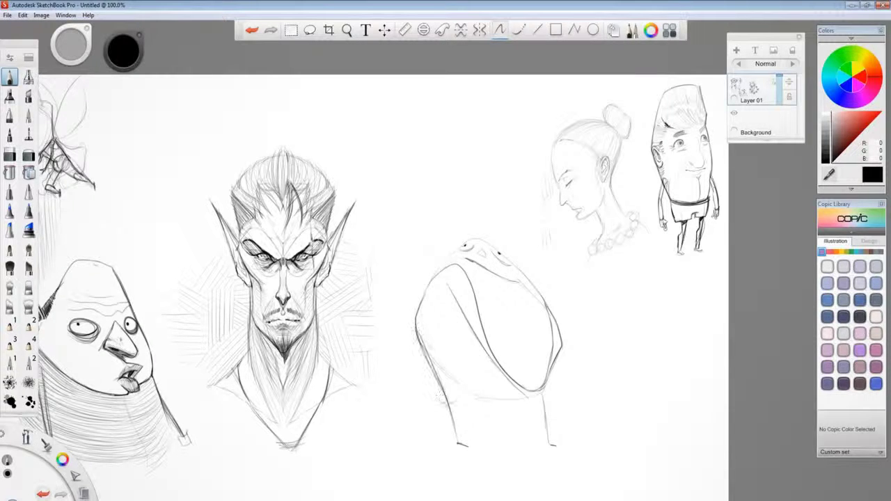
left_click_drag(418, 336, 480, 393)
left_click_drag(431, 355, 541, 409)
left_click_drag(543, 369, 548, 445)
Firm up the round creature's head, eyes and wide mouth, and draw lengthwise stripes down its belly panel
mouse_move(437, 264)
left_mouse_down()
mouse_move(488, 240)
mouse_move(550, 307)
left_mouse_up()
mouse_move(461, 245)
left_mouse_down()
mouse_move(513, 265)
mouse_move(540, 291)
mouse_move(532, 335)
left_mouse_up()
mouse_move(493, 292)
left_mouse_down()
mouse_move(533, 356)
mouse_move(514, 379)
mouse_move(523, 387)
left_mouse_up()
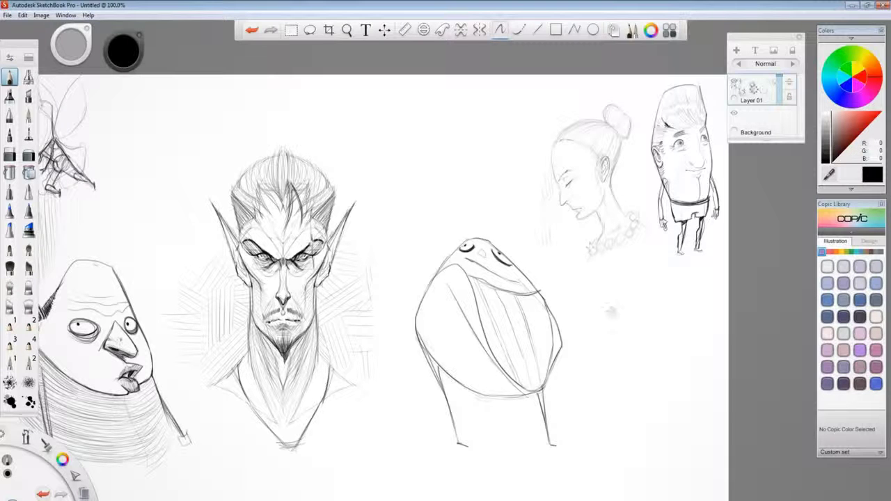
Sketch a faint slender figure with a small frowning face, shorts and long legs, and add radiating ground lines beneath it
left_click_drag(647, 268, 615, 399)
left_click_drag(613, 316, 606, 330)
left_click_drag(616, 278, 609, 310)
mouse_move(619, 315)
left_mouse_down()
mouse_move(647, 308)
mouse_move(633, 316)
left_mouse_up()
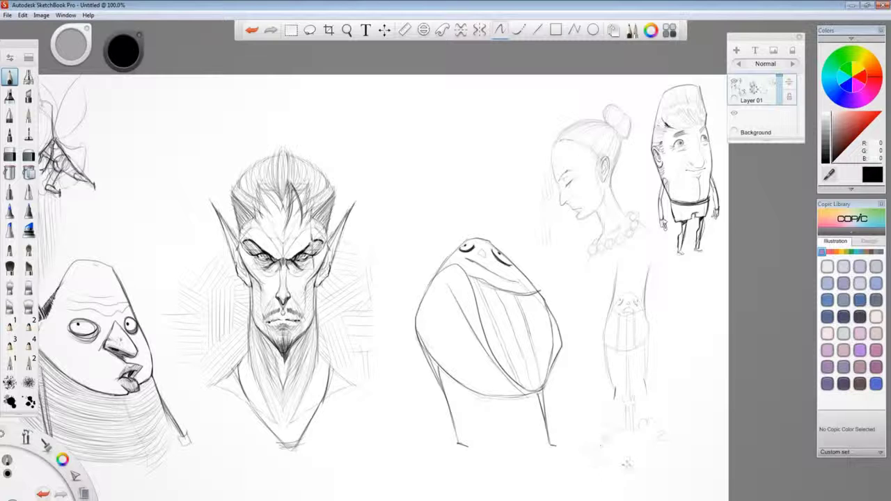
left_click_drag(717, 442, 575, 458)
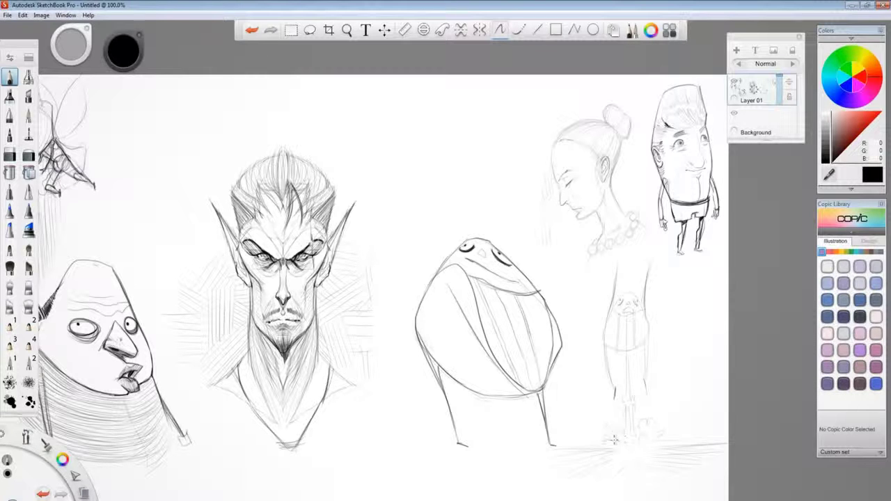
Draw a curled antenna on the round creature's head and darken the slender figure's face, undoing the unwanted strokes
left_click_drag(479, 238, 480, 208)
left_click_drag(614, 298, 632, 313)
key("ctrl+z")
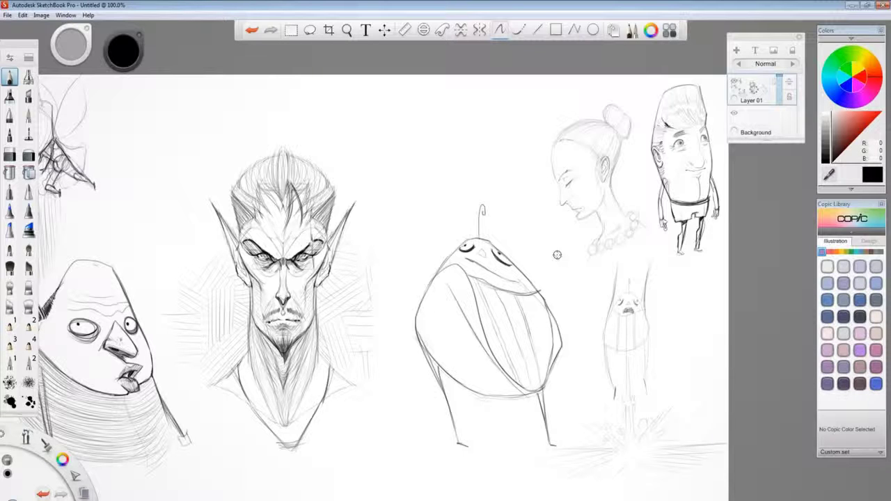
key("ctrl+z")
Sketch an egg-shaped child's head sideways on the canvas beside the top of the elf's hair, with light guide lines
key("space")
mouse_move(451, 345)
left_mouse_down()
mouse_move(545, 282)
mouse_move(559, 290)
left_mouse_up()
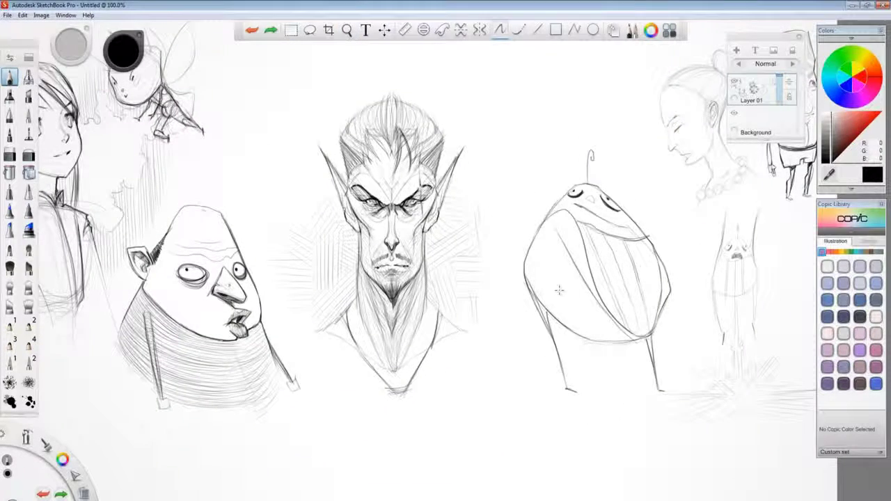
key("space")
mouse_move(499, 219)
left_mouse_down()
mouse_move(462, 304)
mouse_move(471, 300)
left_mouse_up()
key("space")
left_click_drag(589, 300, 515, 211)
mouse_move(569, 183)
left_mouse_down()
mouse_move(515, 243)
mouse_move(582, 218)
left_mouse_up()
left_click_drag(516, 243, 560, 277)
left_click_drag(582, 214, 557, 277)
left_click_drag(571, 182, 577, 266)
mouse_move(525, 239)
left_mouse_down()
mouse_move(575, 243)
mouse_move(577, 262)
left_mouse_up()
Draw two oval eyes, a tiny nose and a small mouth low on the child's face
mouse_move(519, 256)
left_mouse_down()
mouse_move(572, 265)
mouse_move(579, 258)
mouse_move(529, 246)
mouse_move(575, 243)
mouse_move(529, 244)
mouse_move(530, 252)
left_mouse_up()
key("ctrl+z")
left_click_drag(572, 239, 575, 249)
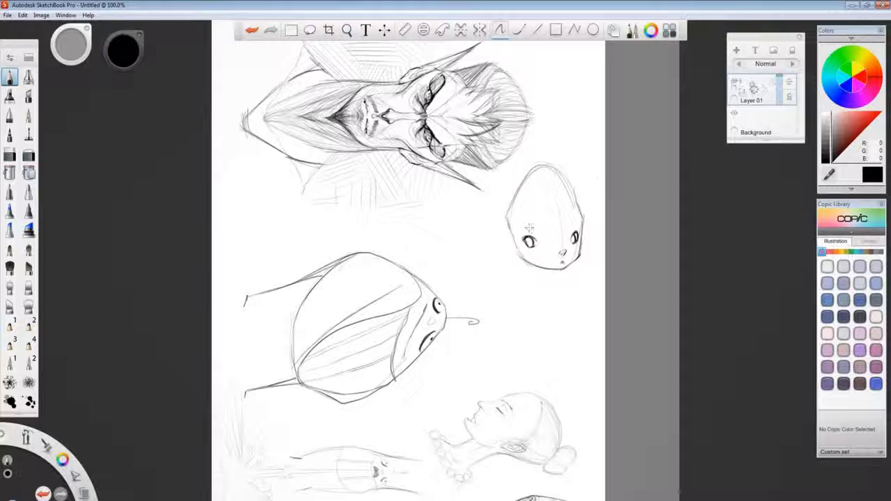
left_click_drag(569, 229, 578, 233)
Add ears, a jagged fringe and a pointed topknot to the child's head, undoing the last stray strokes
mouse_move(522, 236)
left_mouse_down()
mouse_move(535, 234)
mouse_move(512, 255)
left_mouse_up()
mouse_move(550, 213)
left_mouse_down()
mouse_move(555, 243)
mouse_move(578, 240)
mouse_move(517, 240)
left_mouse_up()
mouse_move(533, 168)
left_mouse_down()
mouse_move(564, 150)
mouse_move(528, 168)
mouse_move(550, 160)
mouse_move(590, 227)
mouse_move(576, 211)
left_mouse_up()
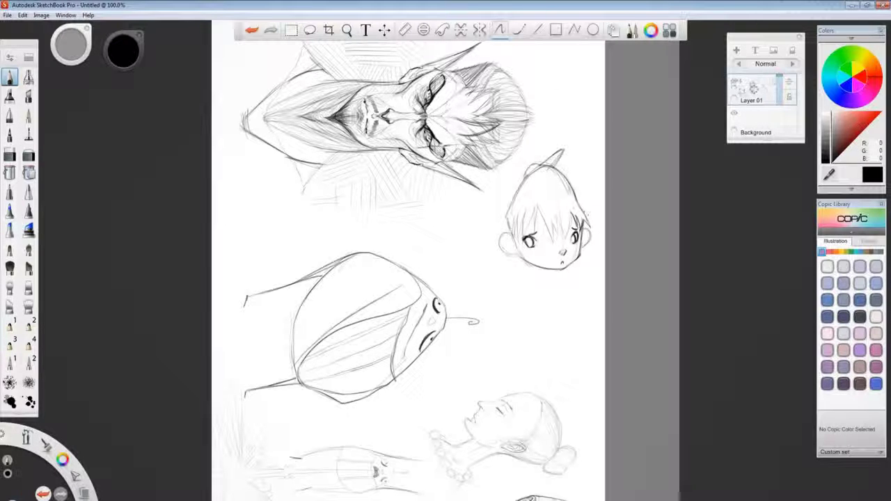
key("ctrl+z")
key("ctrl+z")
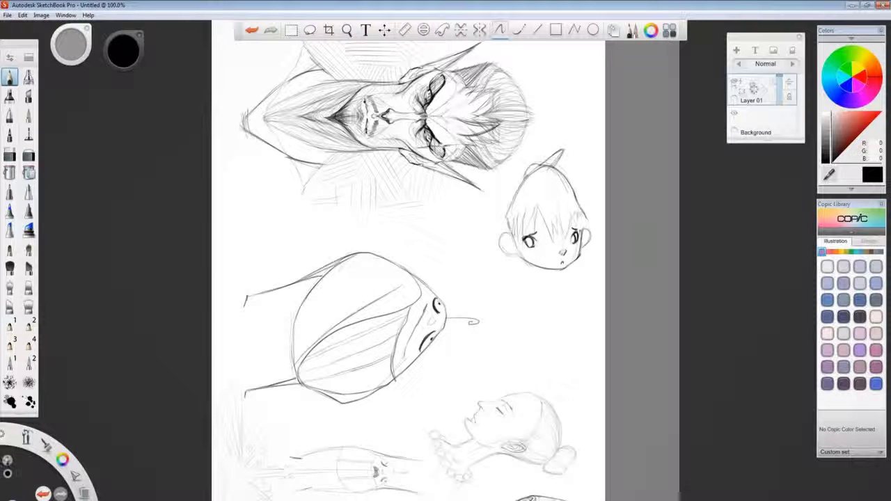
Firm up the child's head outline, fill the topknot black and draw dark hair strands from the crown
left_click_drag(577, 210, 592, 234)
left_click_drag(532, 171, 533, 178)
left_click_drag(563, 148, 557, 163)
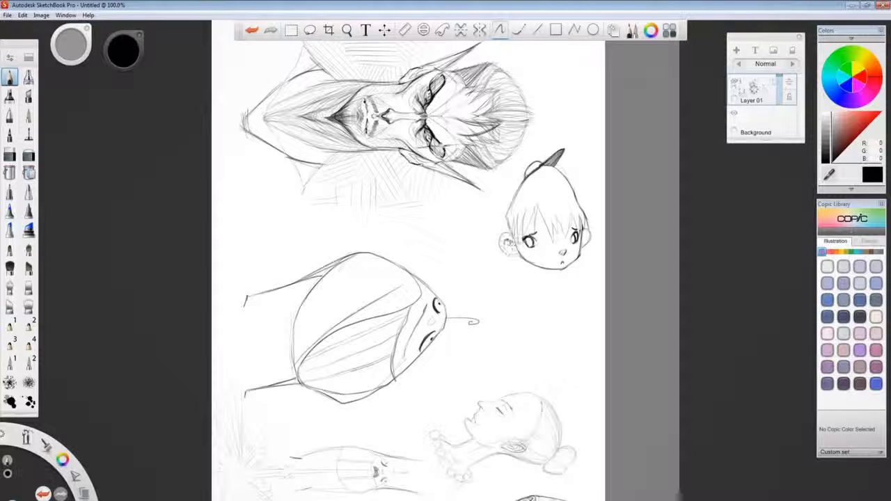
mouse_move(562, 210)
left_mouse_down()
mouse_move(554, 183)
mouse_move(565, 210)
mouse_move(576, 180)
mouse_move(516, 175)
mouse_move(550, 188)
mouse_move(568, 174)
mouse_move(552, 188)
mouse_move(518, 182)
mouse_move(516, 194)
left_mouse_up()
left_click_drag(558, 148, 547, 166)
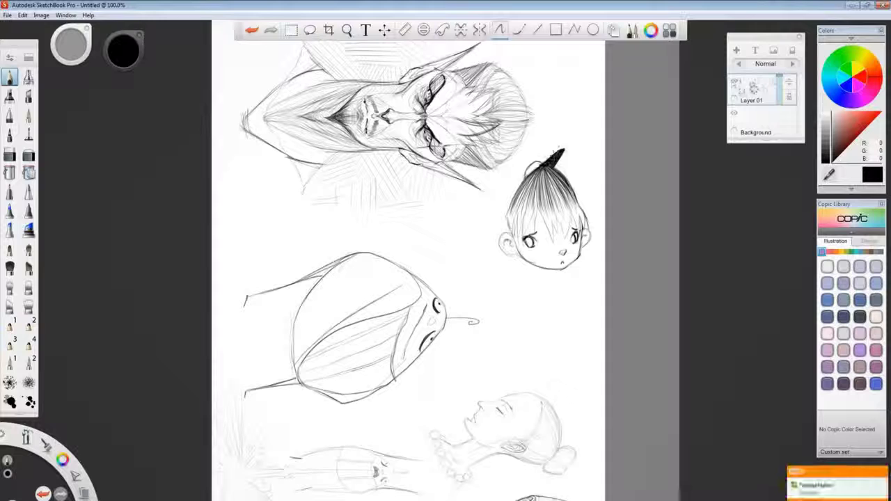
Fill one side of the child's fringe with dense dark strands ending in pointed tips
key("space")
mouse_move(513, 259)
left_mouse_down()
mouse_move(517, 278)
mouse_move(372, 277)
left_mouse_up()
mouse_move(334, 313)
left_mouse_down()
mouse_move(345, 359)
mouse_move(331, 351)
mouse_move(348, 359)
left_mouse_up()
left_click_drag(320, 330, 334, 351)
mouse_move(336, 313)
left_mouse_down()
mouse_move(348, 351)
mouse_move(362, 355)
mouse_move(372, 344)
mouse_move(376, 361)
left_mouse_up()
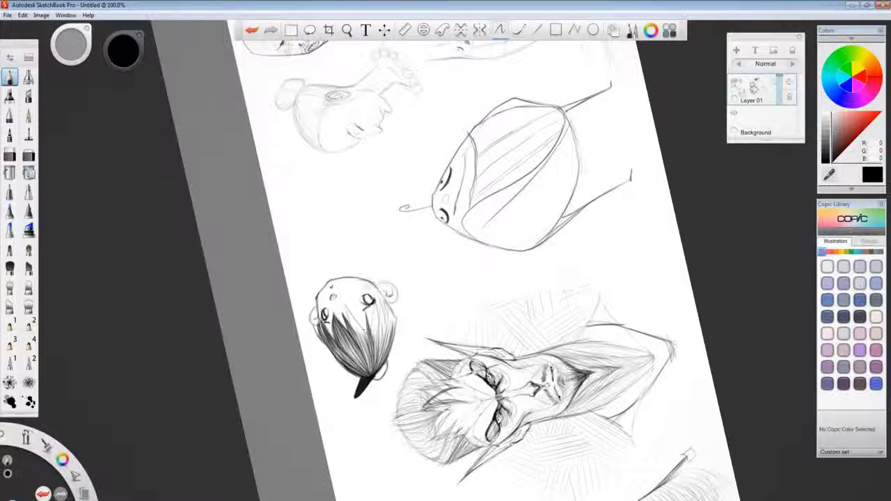
left_click_drag(363, 326, 371, 352)
mouse_move(344, 302)
left_mouse_down()
mouse_move(364, 344)
mouse_move(359, 359)
left_mouse_up()
Darken the remaining side of the child's hair and fringe with dense strands
key("space")
left_click_drag(432, 299, 468, 298)
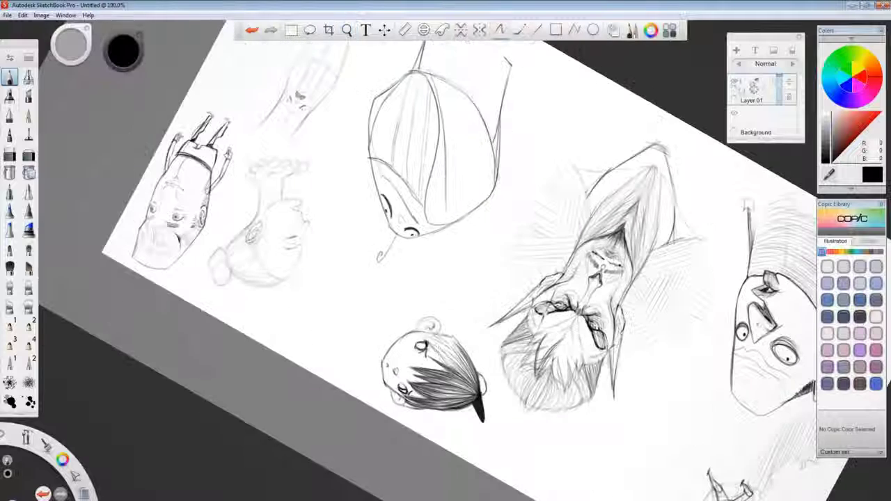
mouse_move(426, 337)
left_mouse_down()
mouse_move(461, 373)
mouse_move(468, 355)
mouse_move(476, 364)
mouse_move(467, 393)
left_mouse_up()
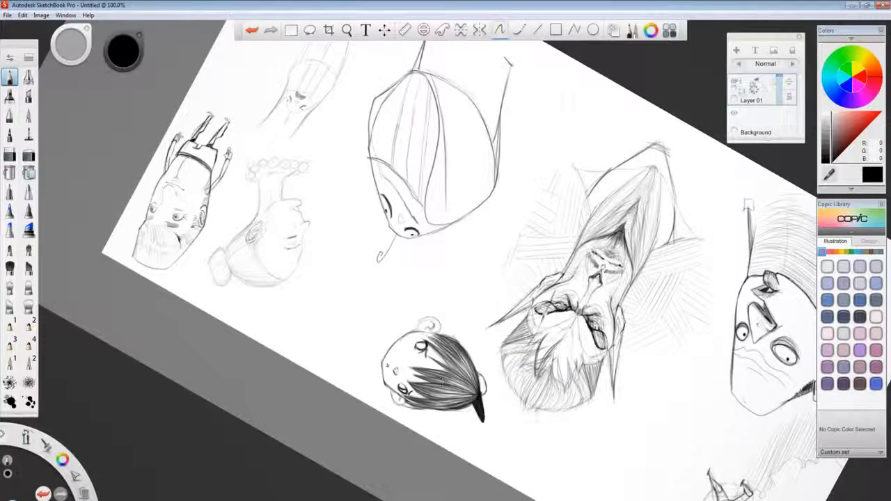
Refine the edge of the child's hair and shade the eyes, undoing the extra stroke on the ear
key("space")
mouse_move(482, 263)
left_mouse_down()
mouse_move(483, 187)
mouse_move(419, 185)
left_mouse_up()
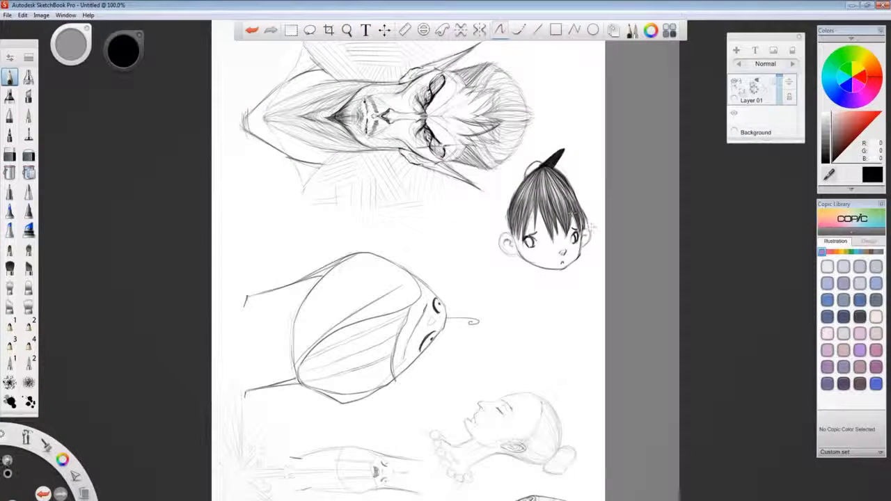
left_click_drag(566, 183, 587, 220)
left_click_drag(573, 234, 569, 242)
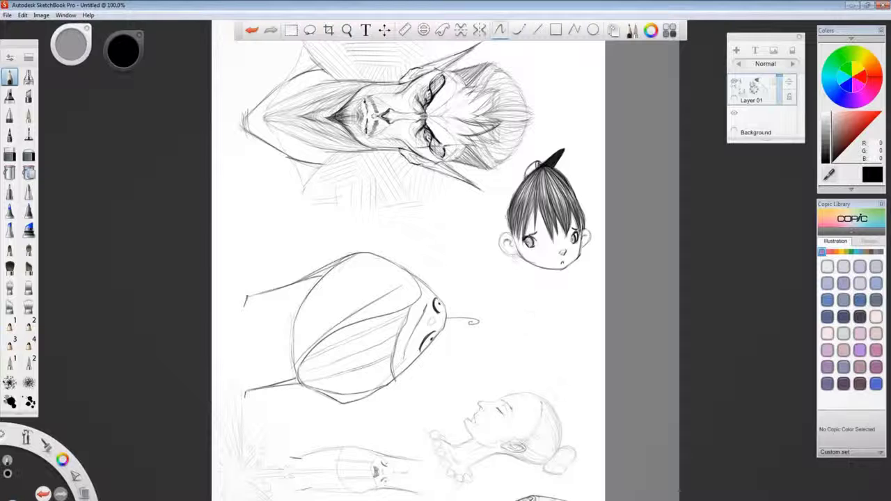
left_click_drag(505, 238, 508, 245)
key("ctrl+z")
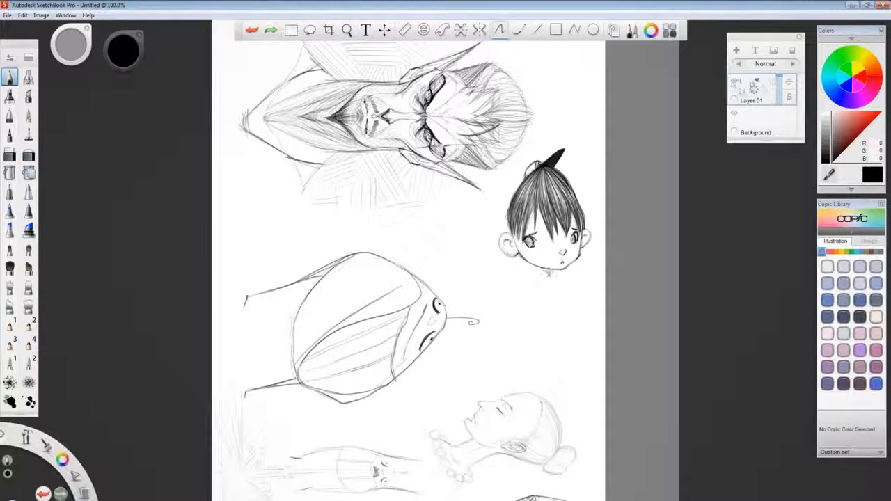